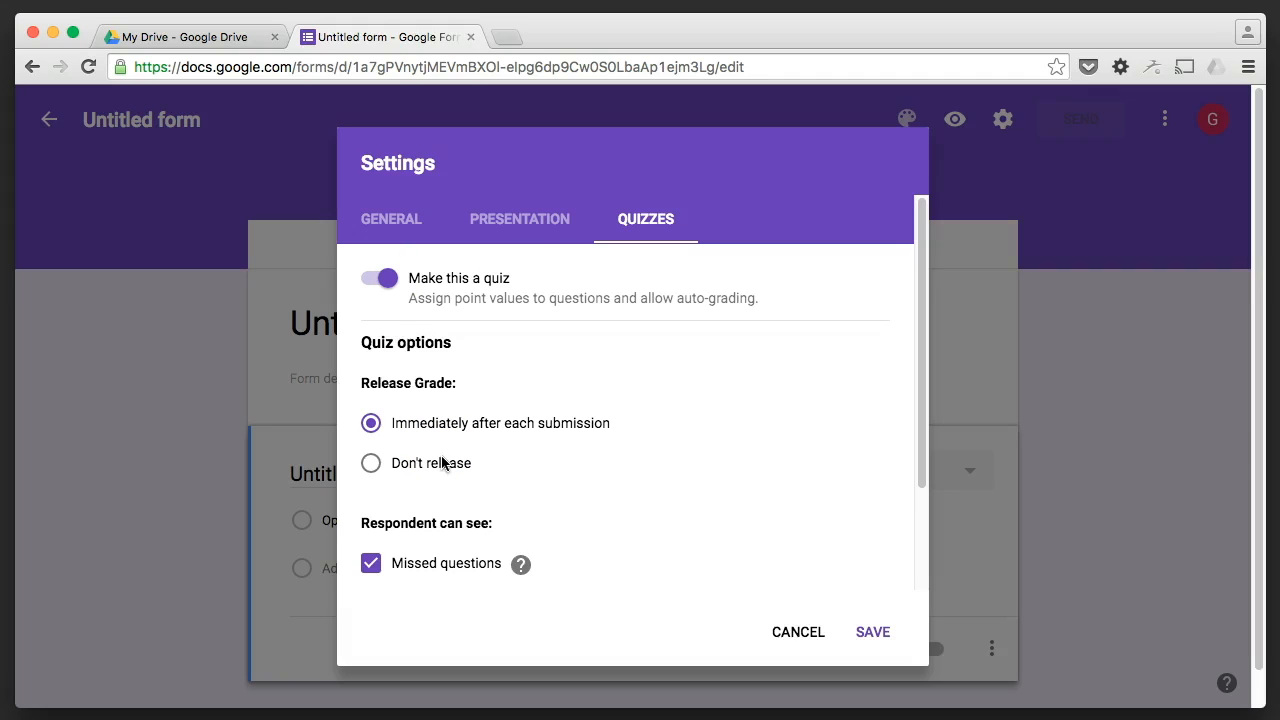
Set the quiz grades to release immediately after each submission and save the quiz settings.
click(368, 460)
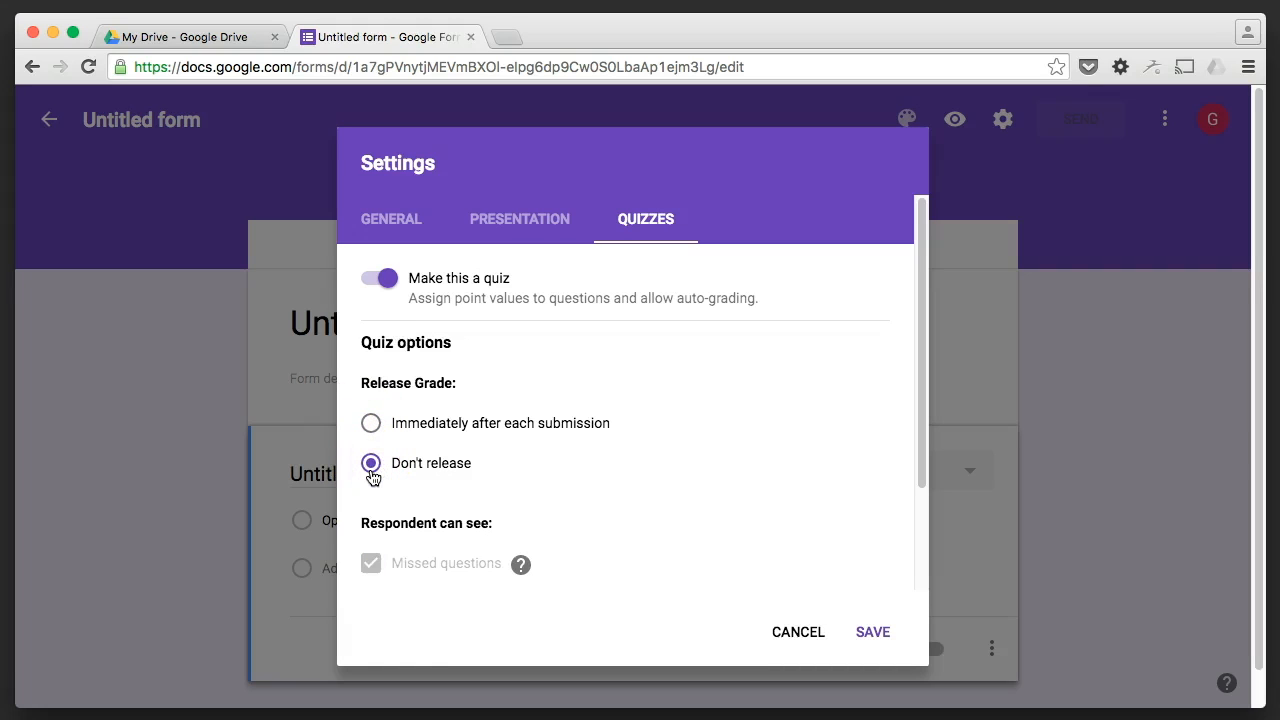
click(371, 426)
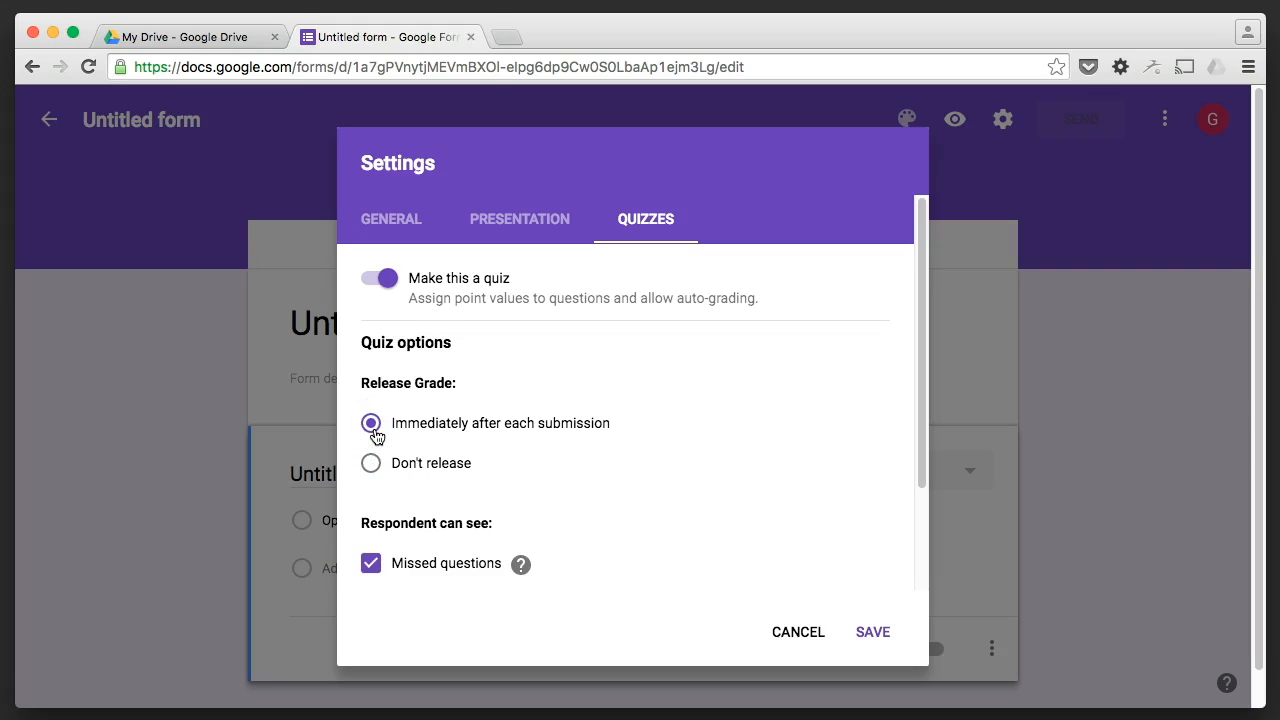
scroll(373, 434, down, 3)
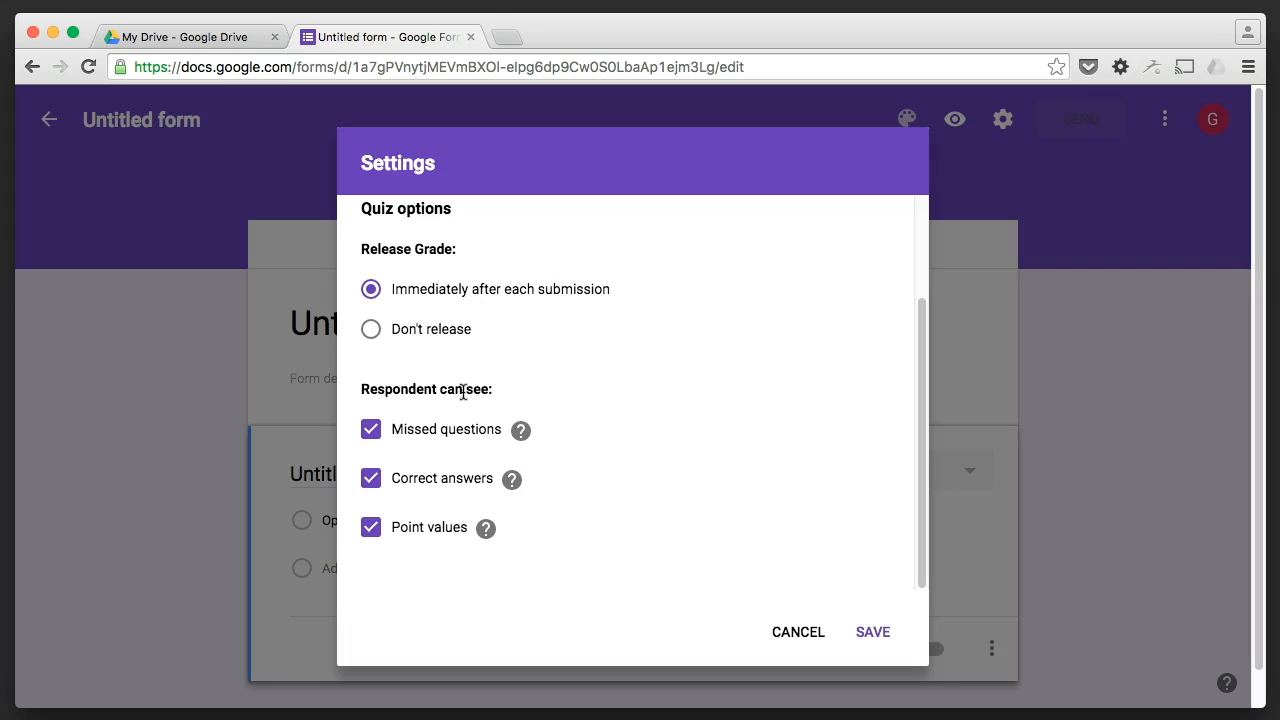
click(874, 634)
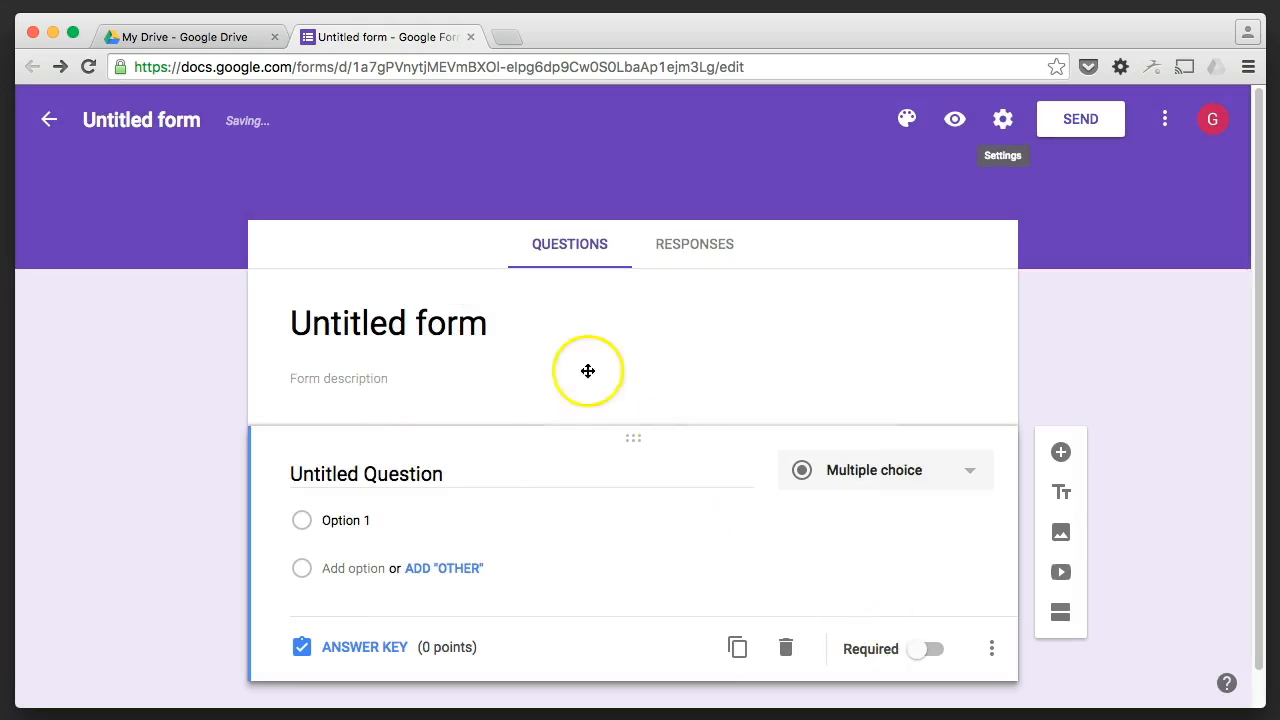
Change the form's title to "Quiz on Colors".
click(321, 338)
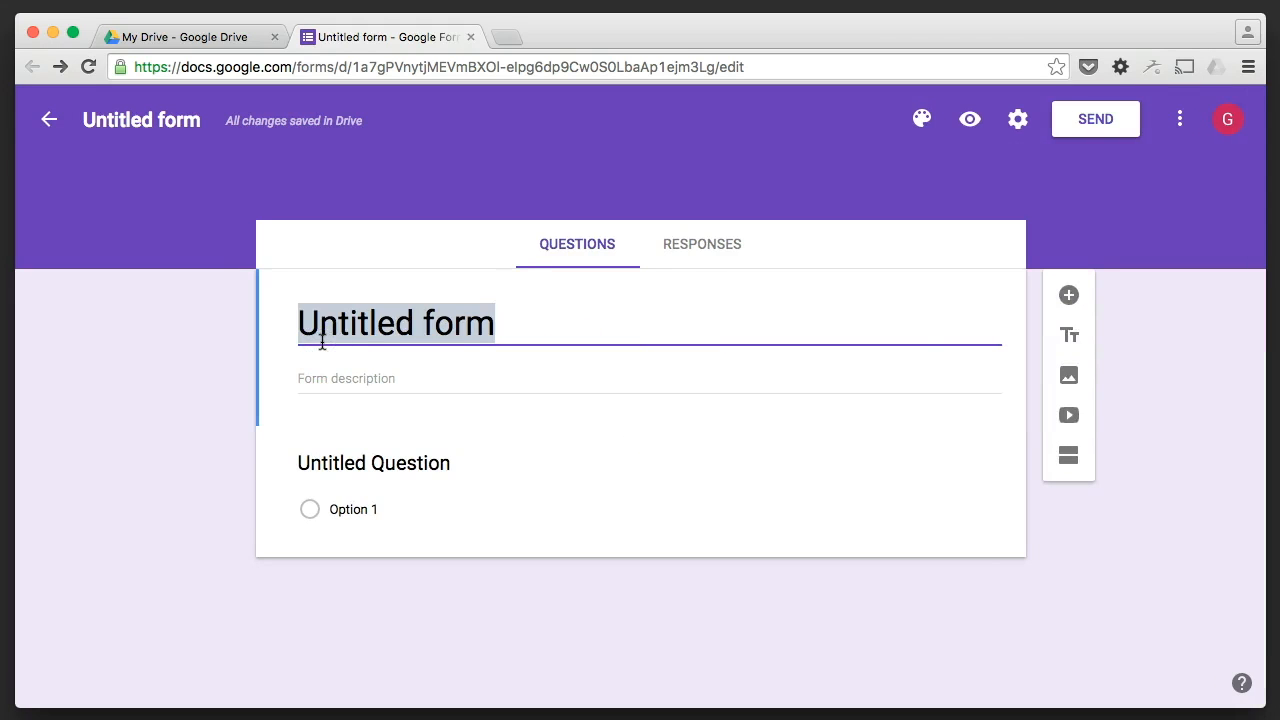
text(Quiz on Colores)
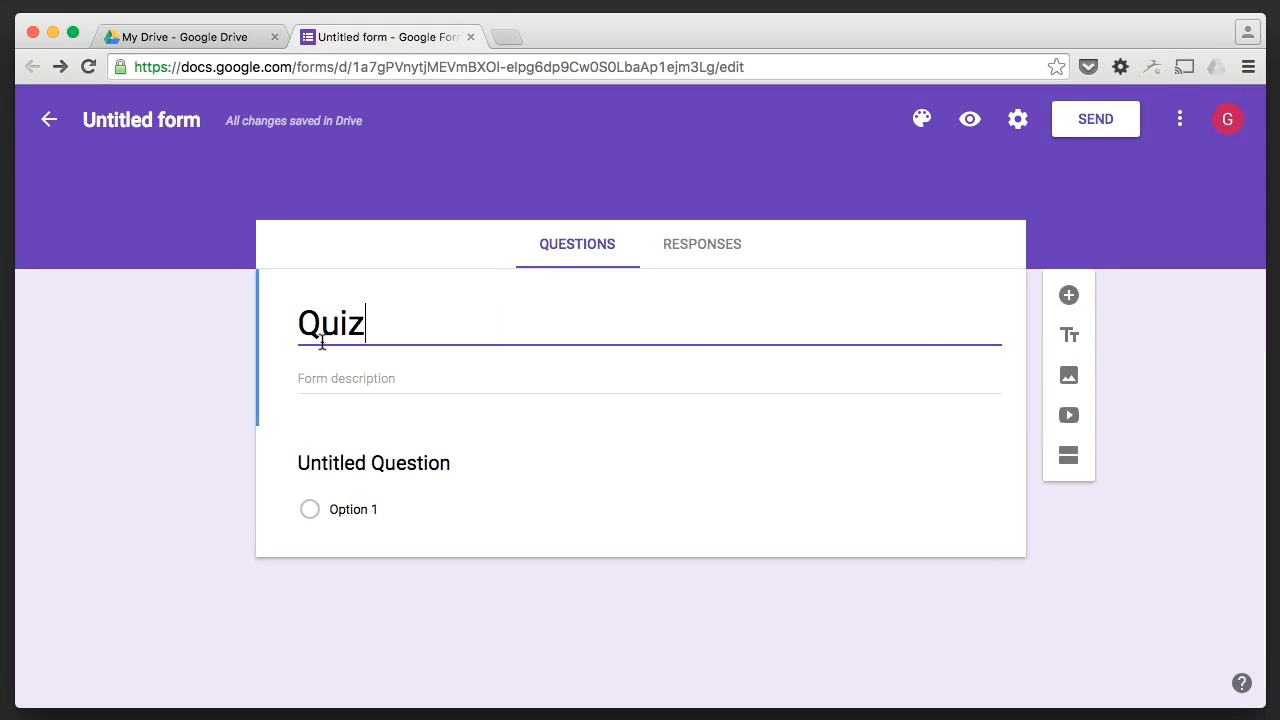
key(BackSpace)
key(BackSpace)
text(s)
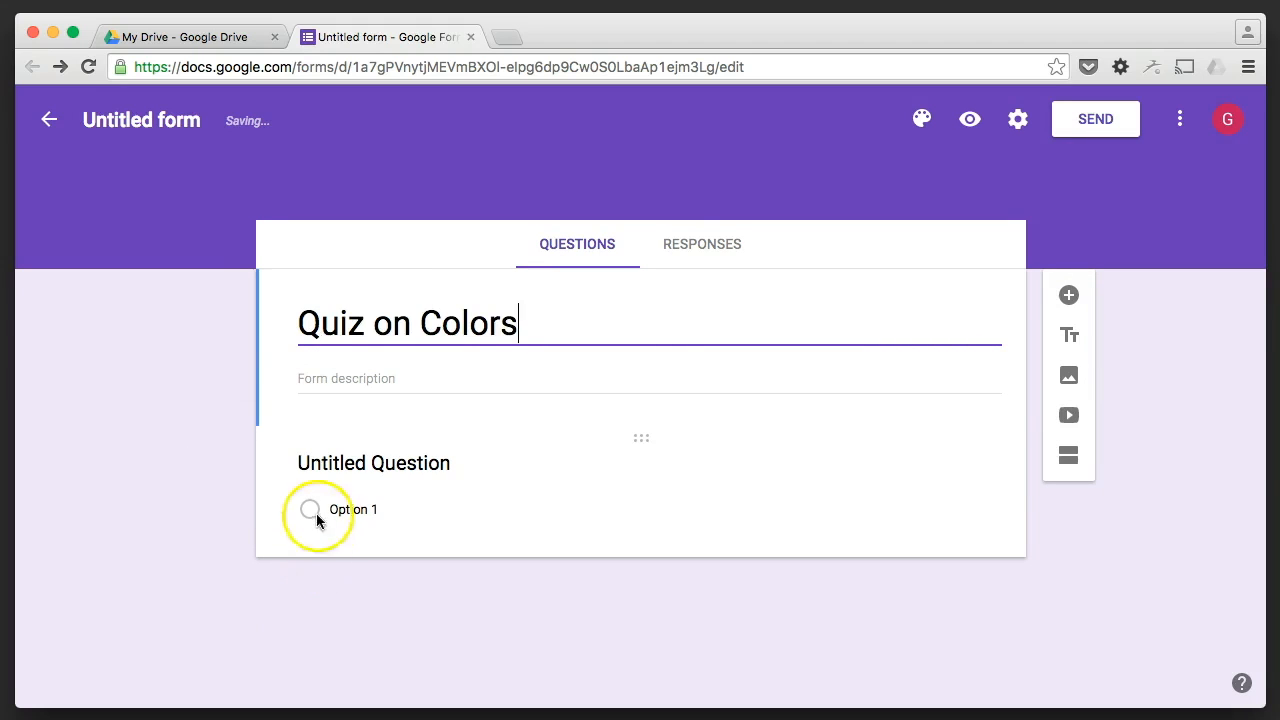
Set the first question's text to "What is the color of sky?".
click(320, 466)
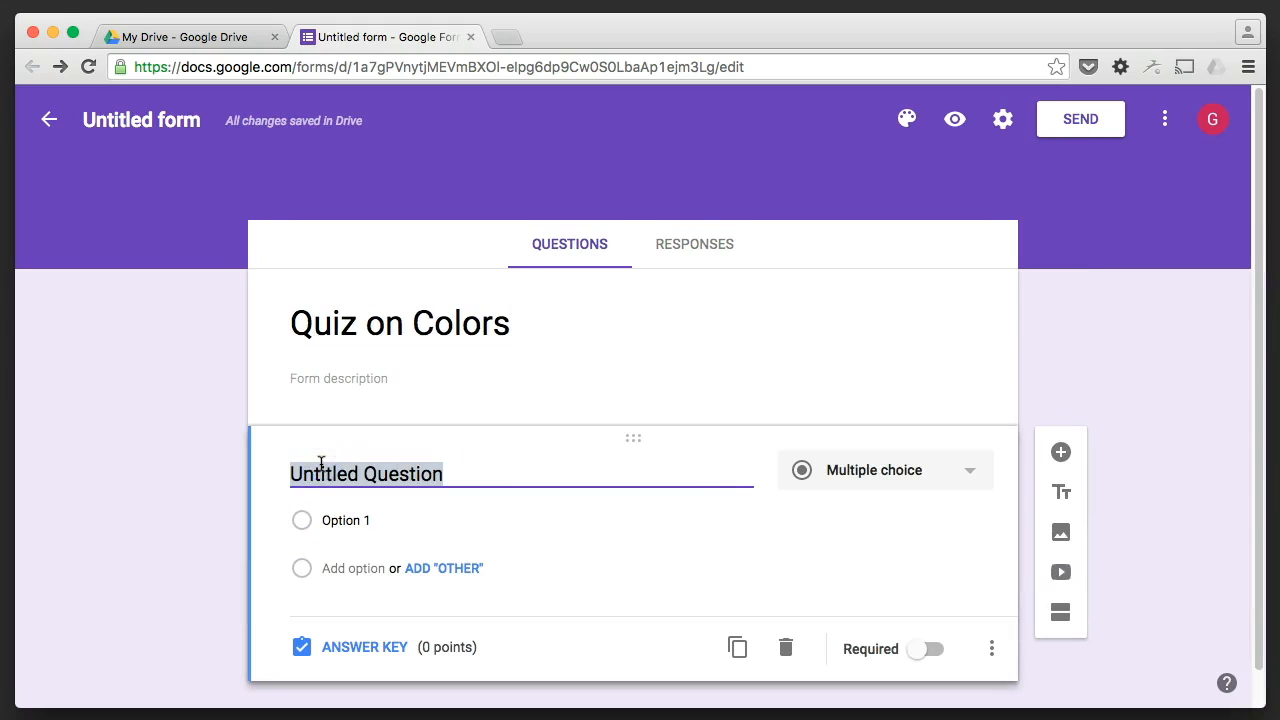
text(What is the color)
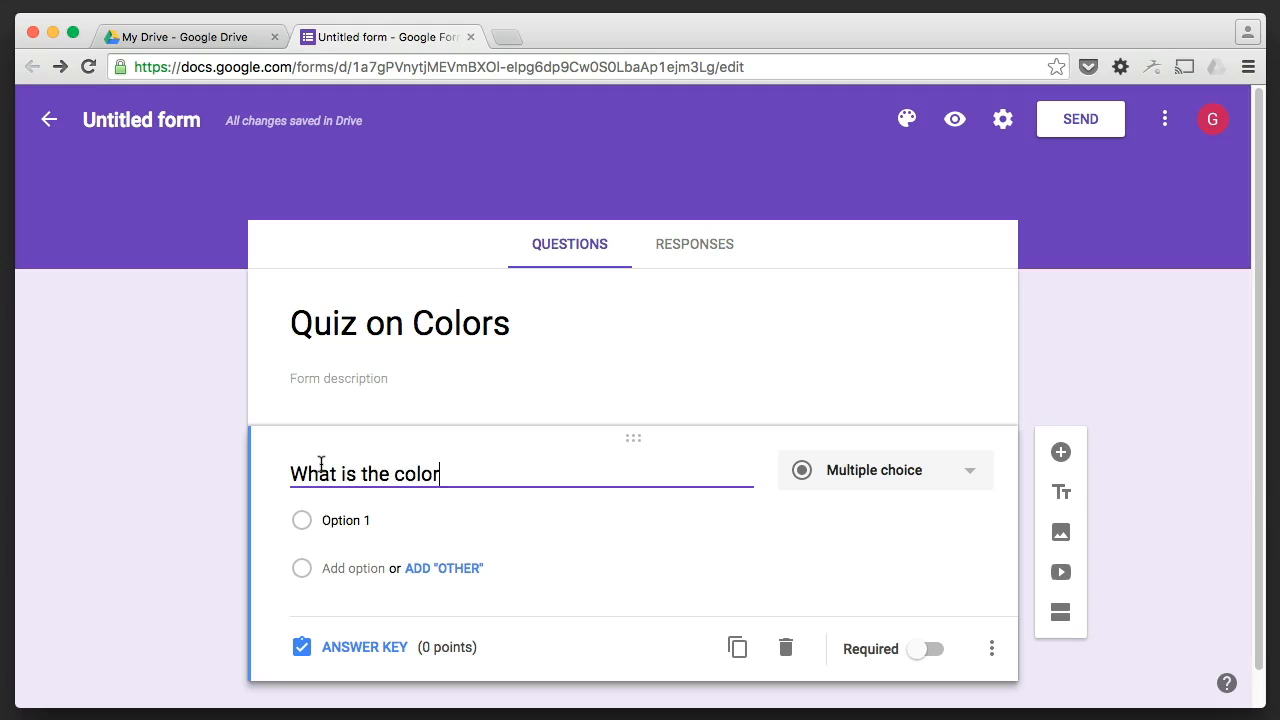
text( of sky?)
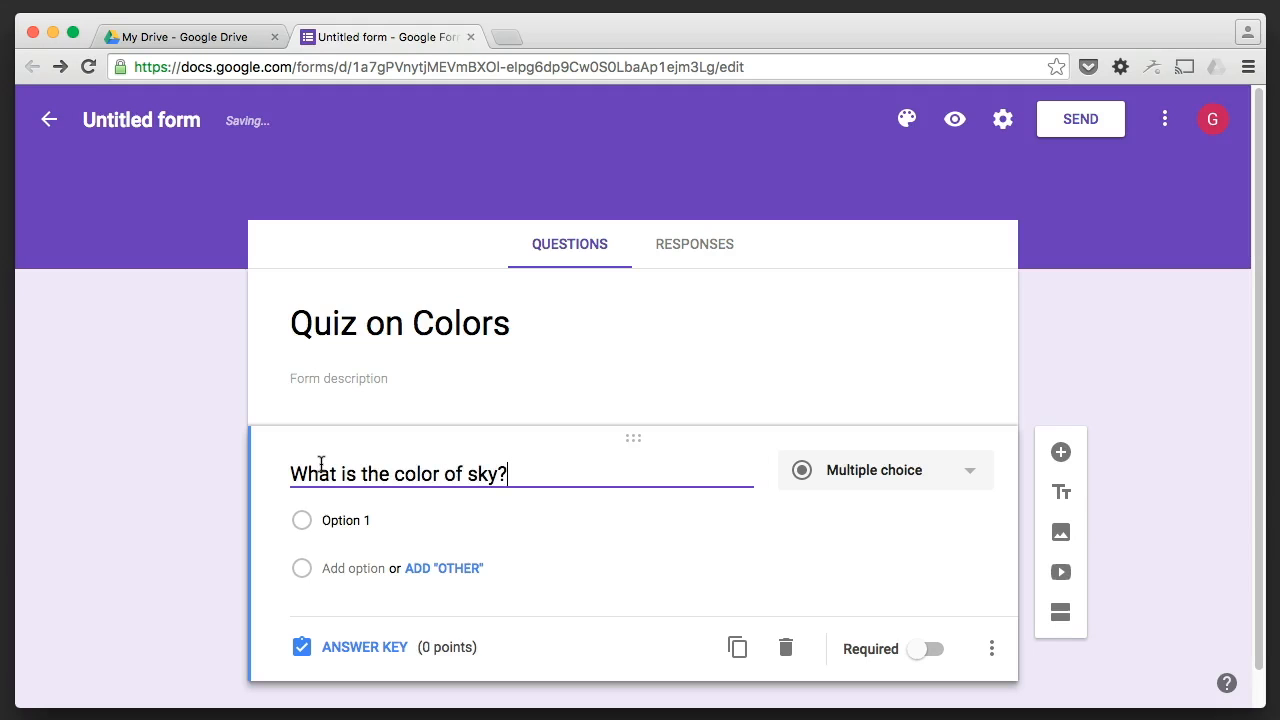
Enter Red, Blue, Purple and Black as the answer options of the sky color question.
click(357, 520)
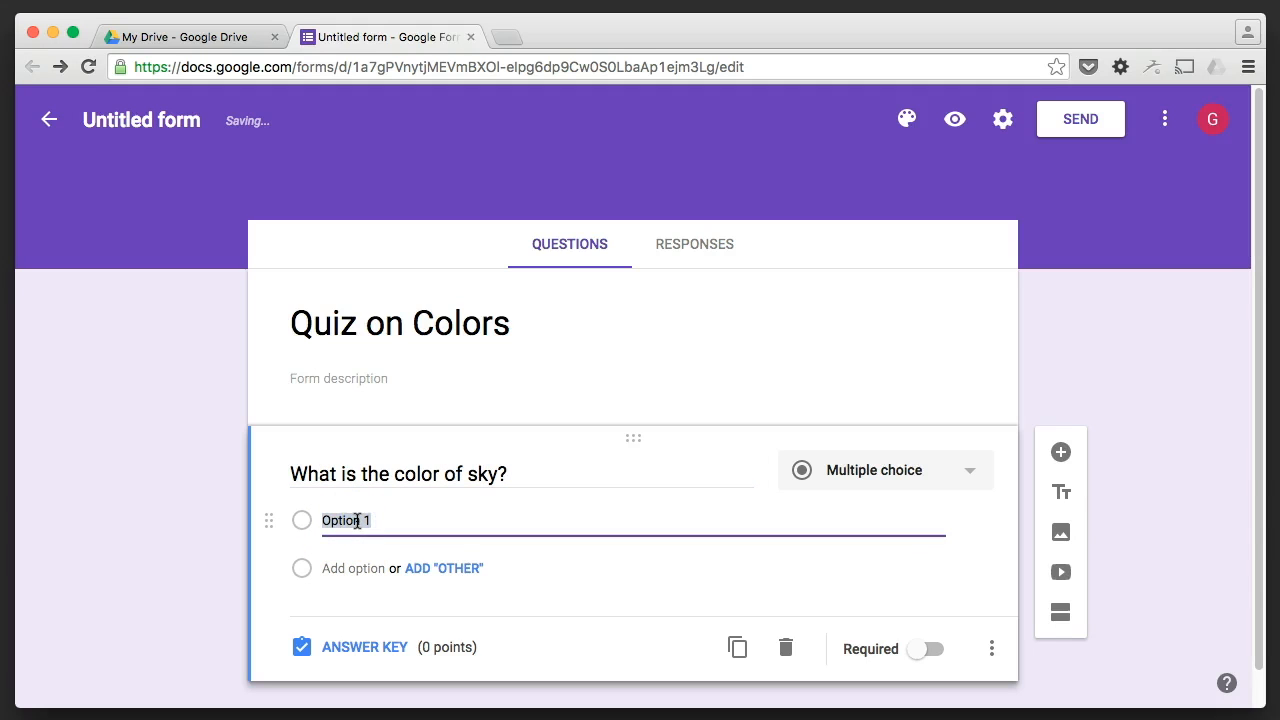
text(Whi)
key(BackSpace)
key(BackSpace)
key(BackSpace)
text(Red)
key(Return)
text(Blue)
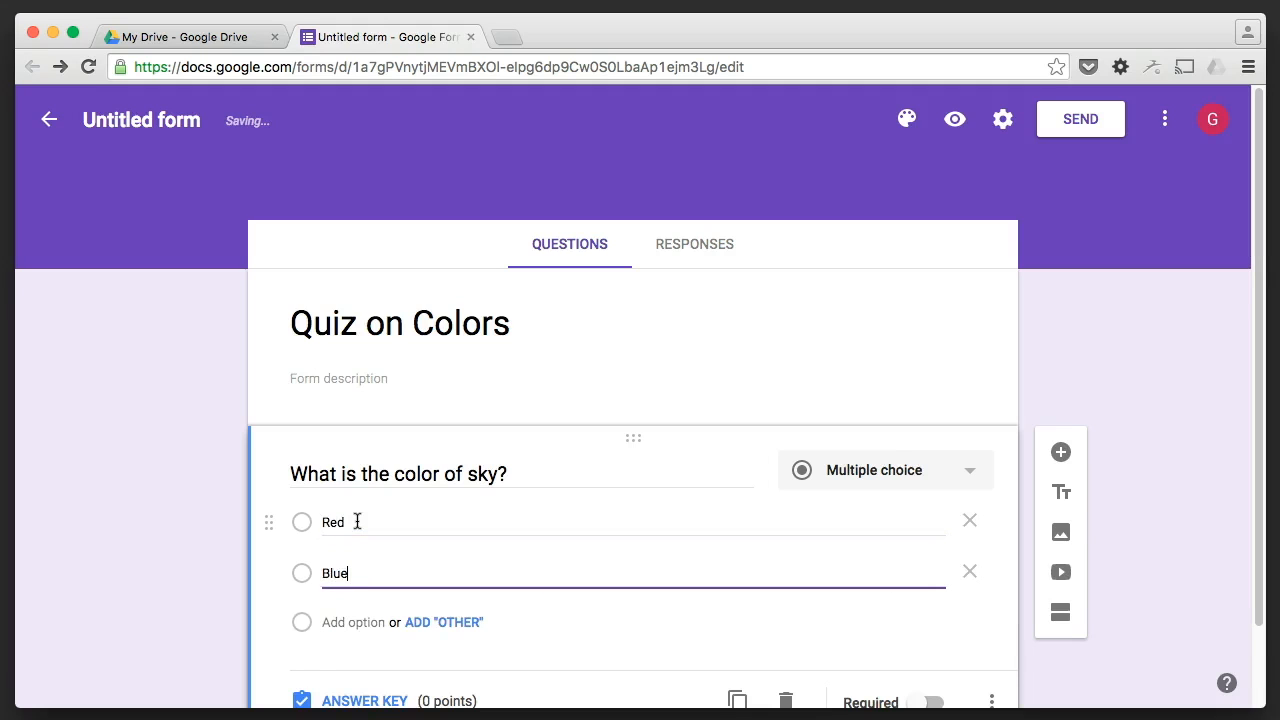
key(Return)
text(Purple)
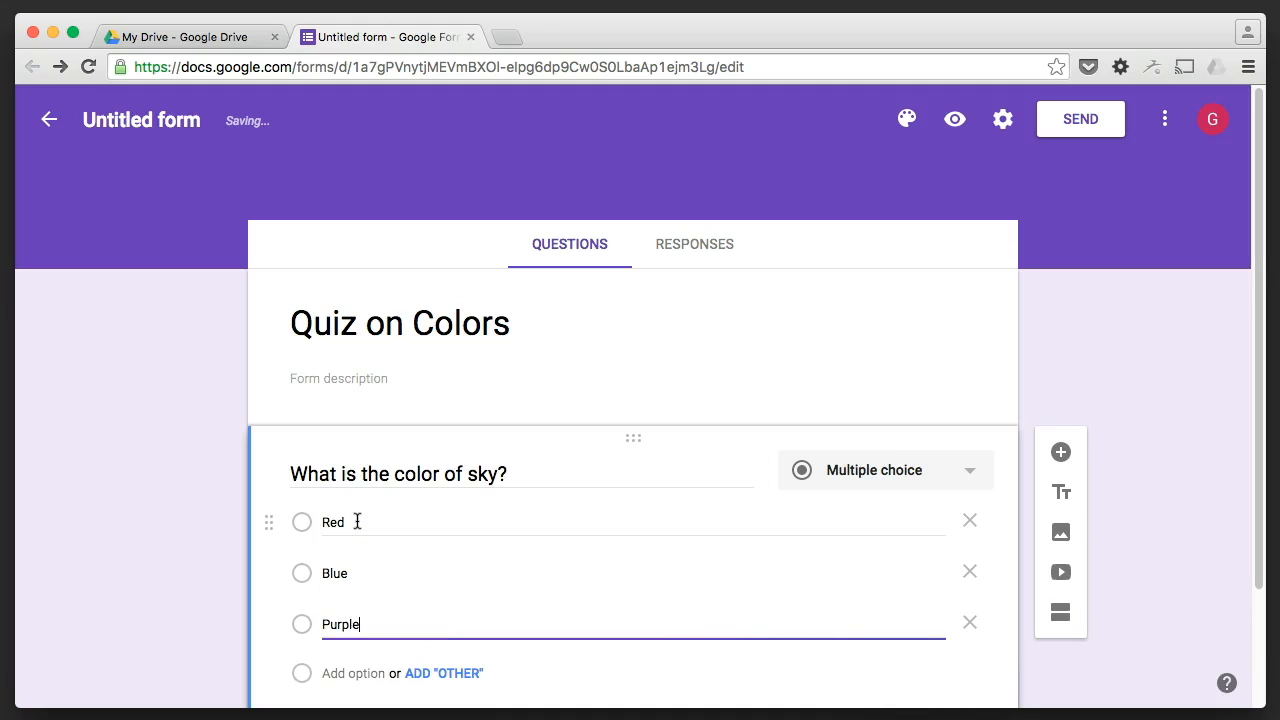
key(Return)
text(Black)
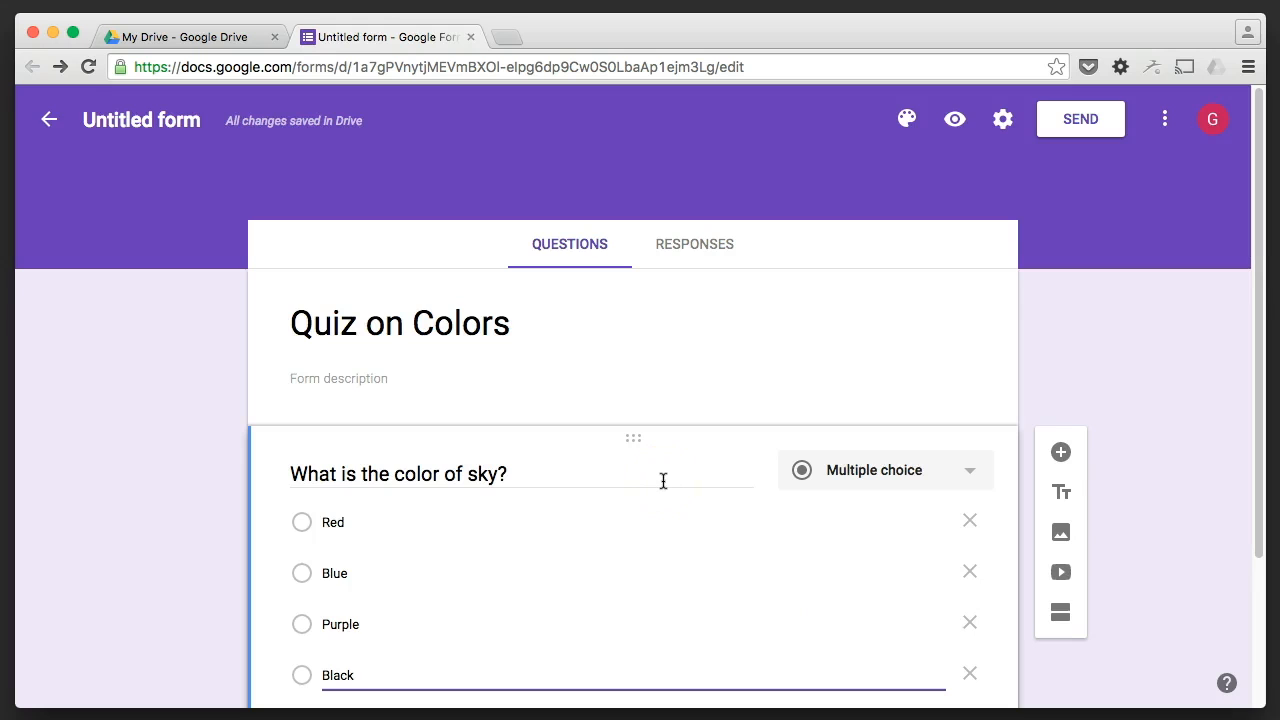
Add a second multiple choice question reading "What is the color of a Kangaroo?".
scroll(582, 535, down, 3)
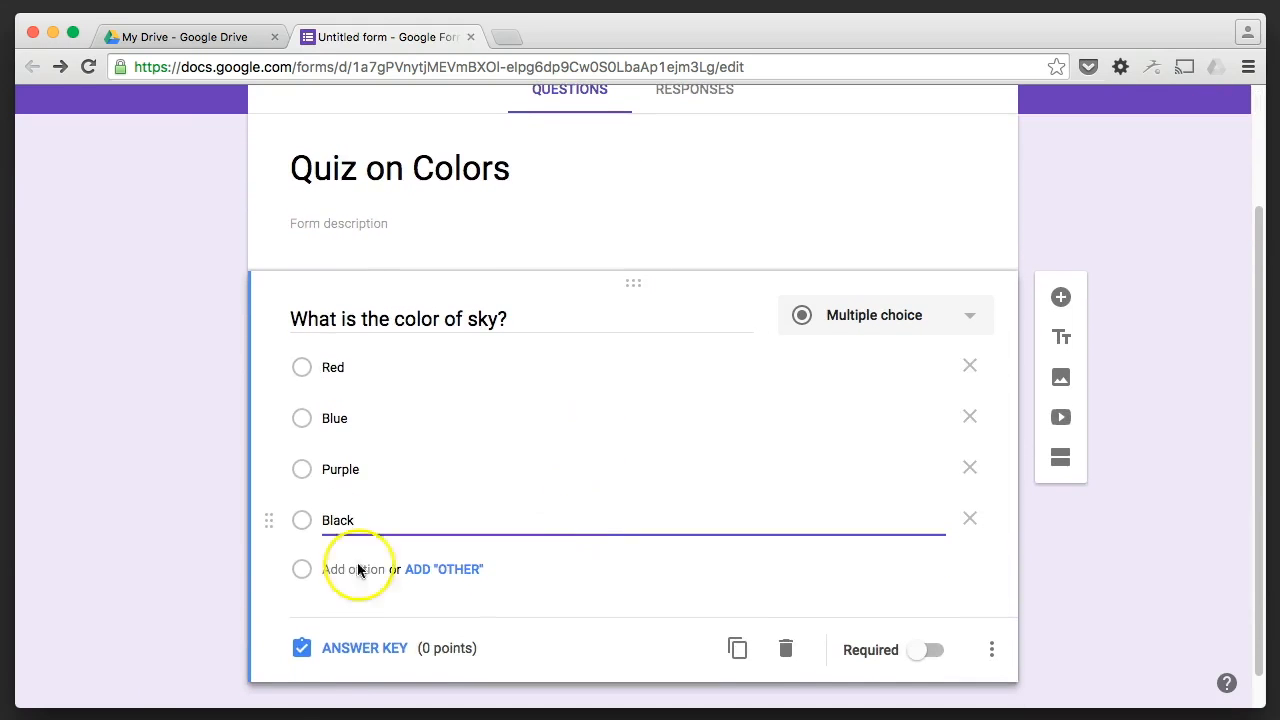
click(1061, 299)
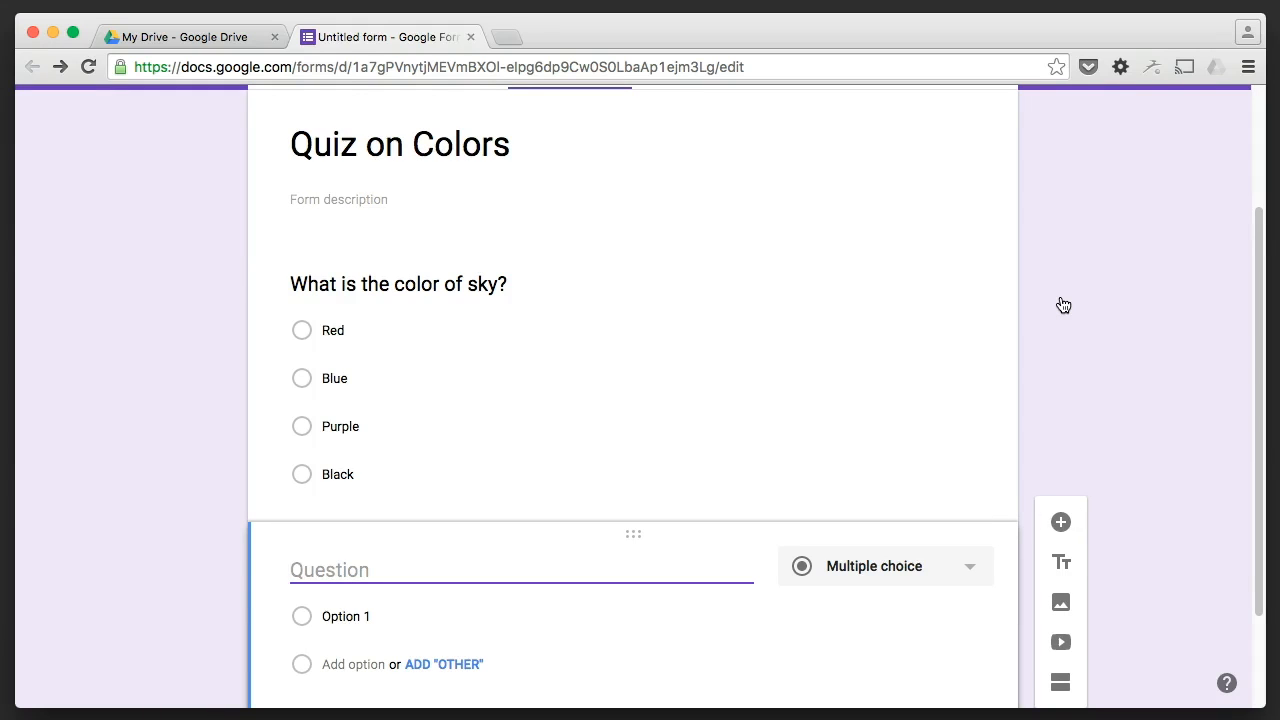
text(What i)
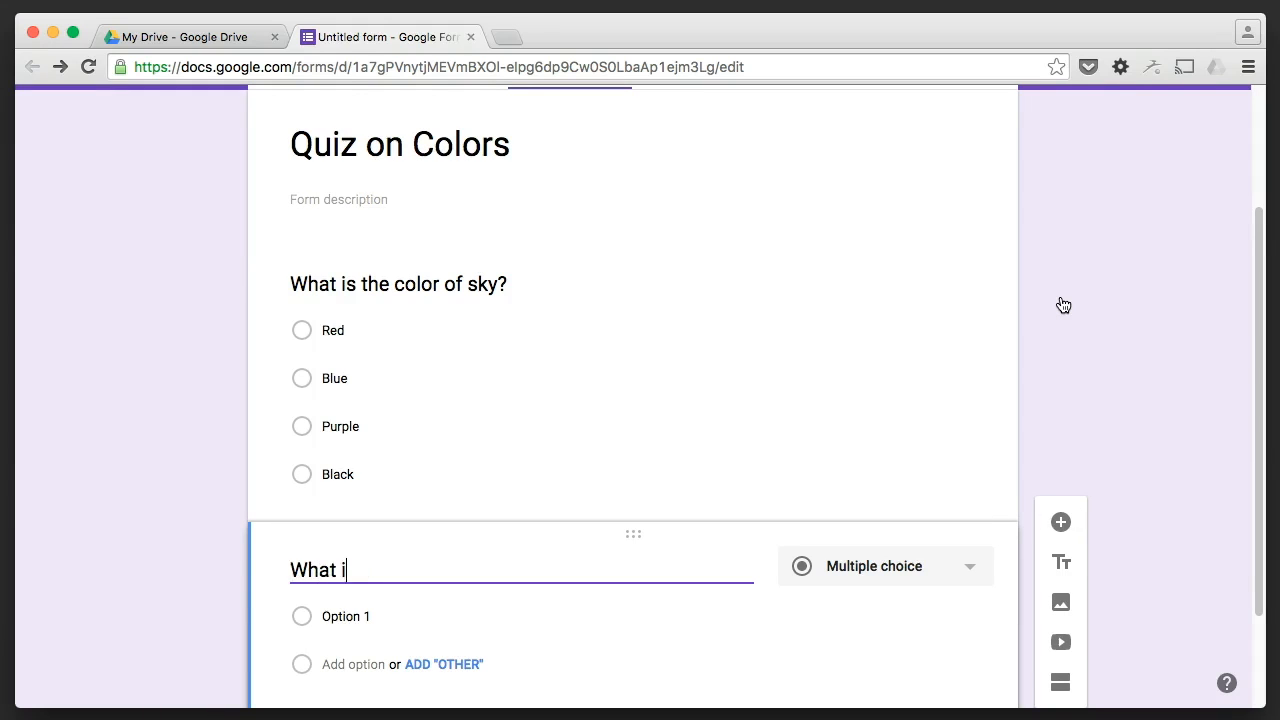
text(s the color of )
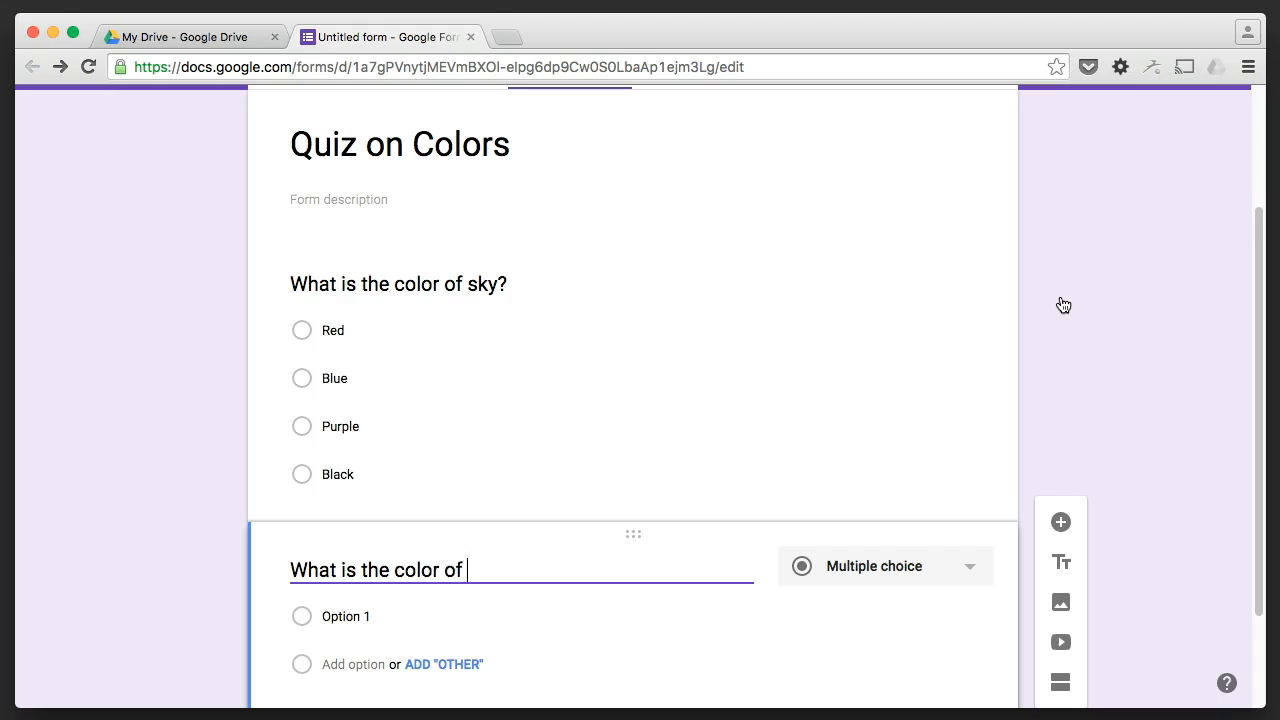
text(a Kangaroo?)
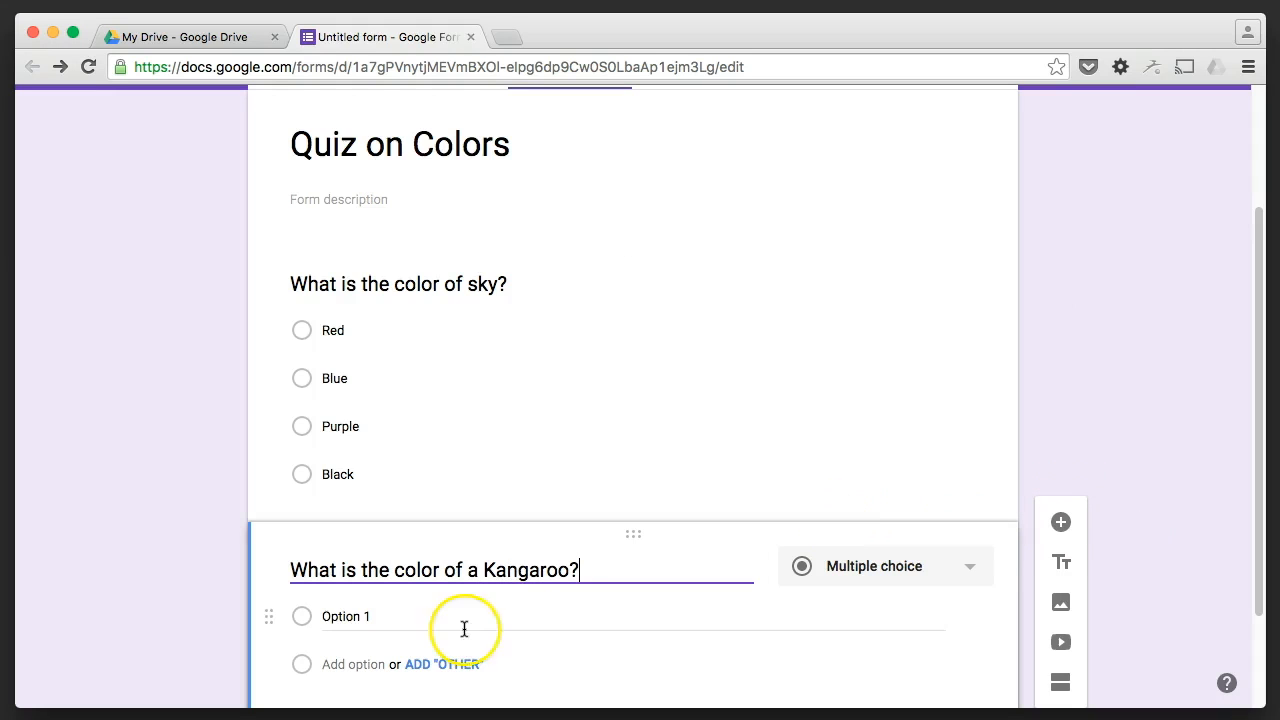
Enter White, Black and Brown as the answer options of the kangaroo question.
click(342, 616)
text(White)
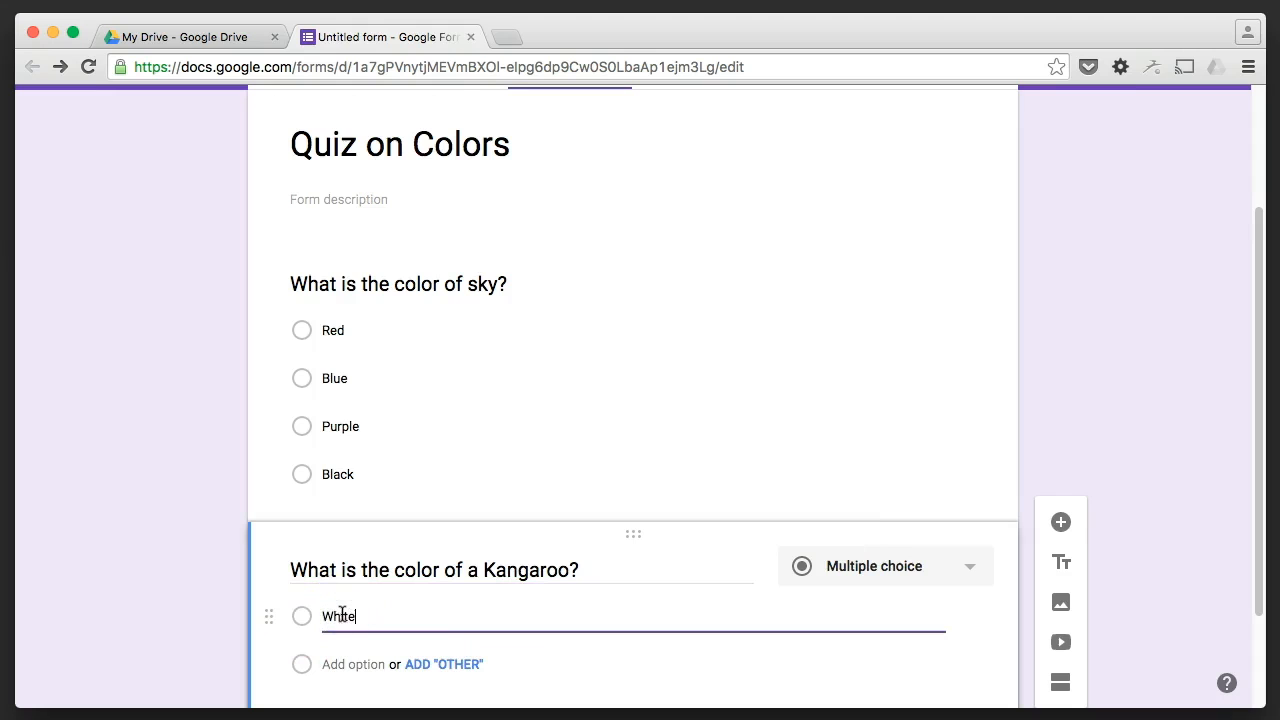
key(Return)
text(Black)
key(Return)
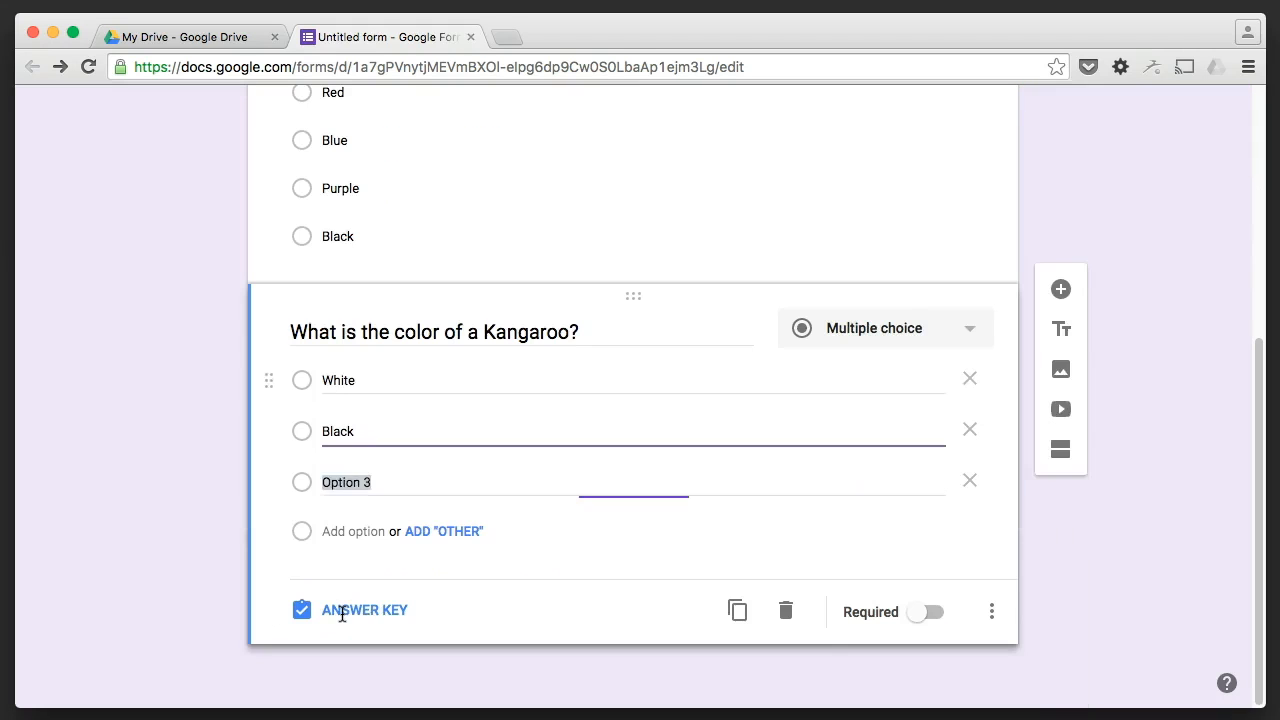
text(Brown)
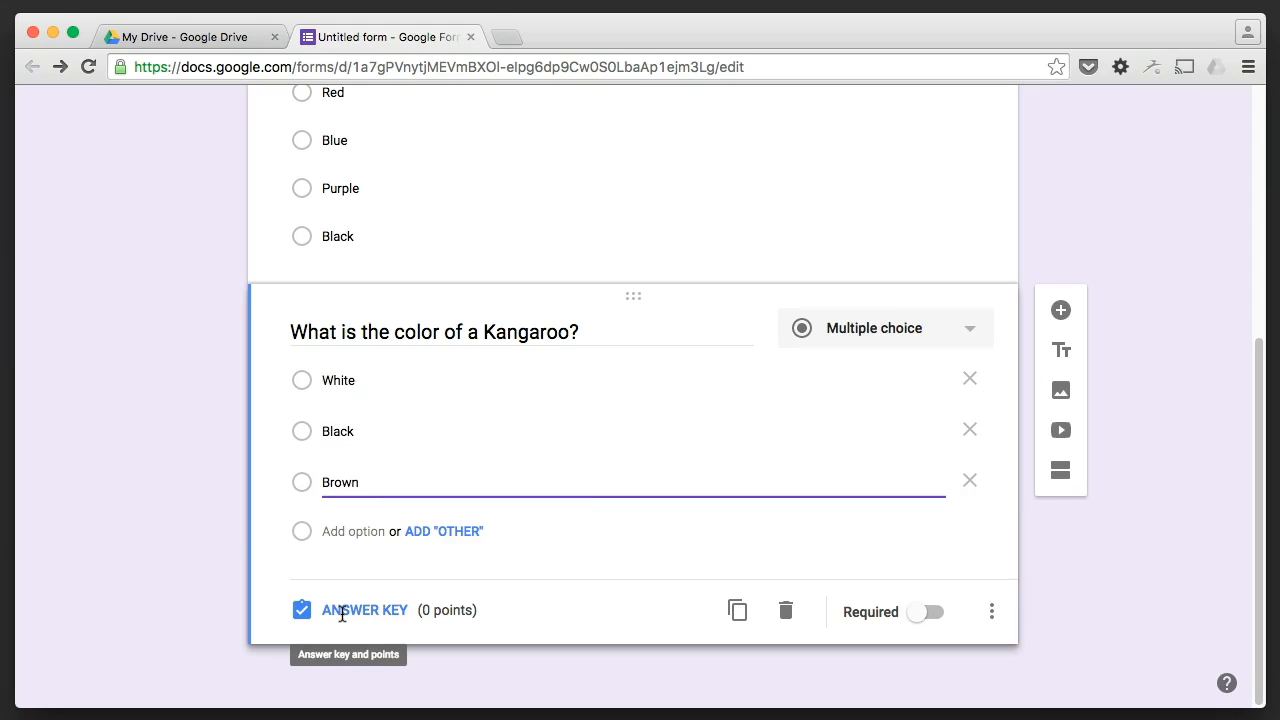
Add a third multiple choice question reading "Ducks have yellow beaks.".
click(1060, 313)
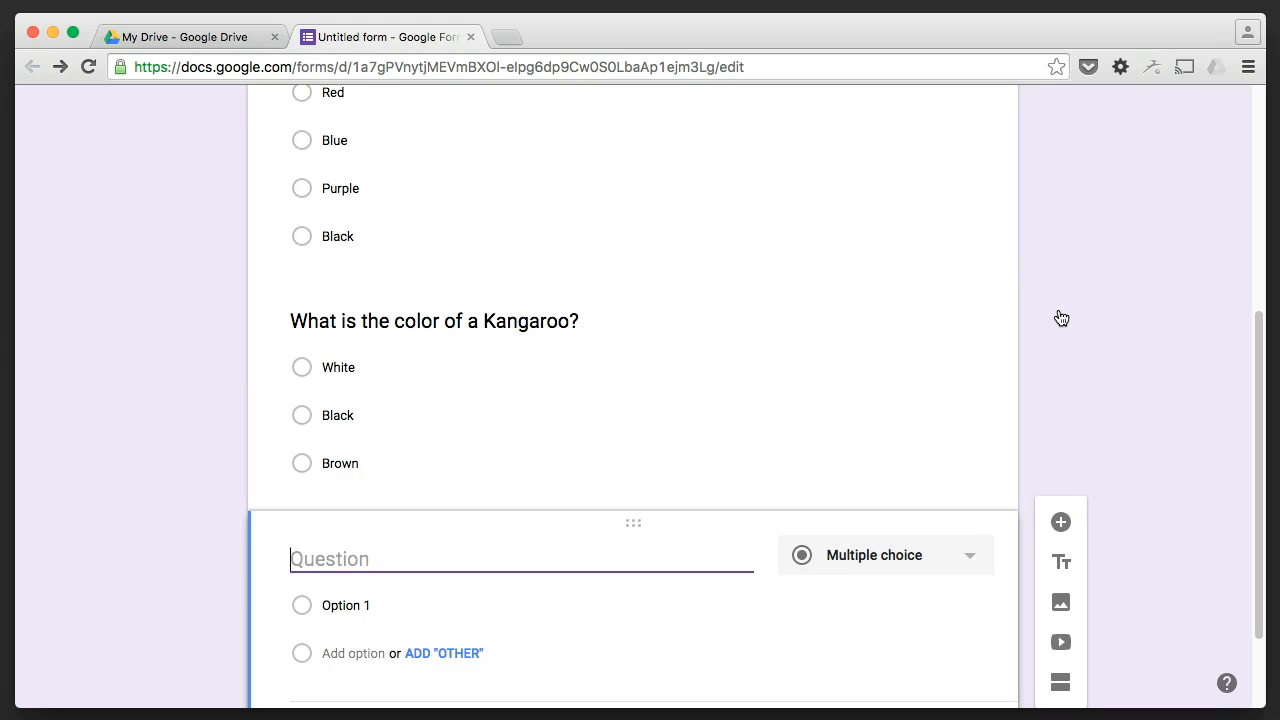
text(Ducks are)
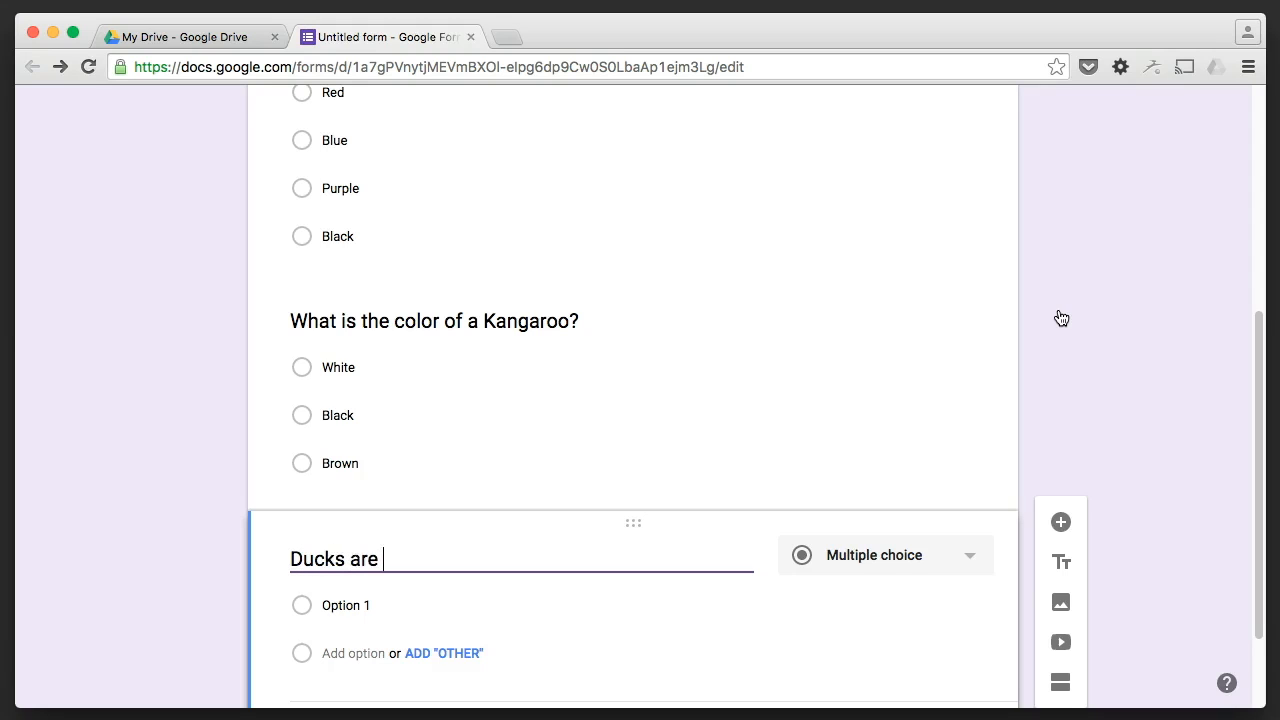
key(BackSpace)
key(BackSpace)
key(BackSpace)
key(BackSpace)
text(have)
click(1059, 310)
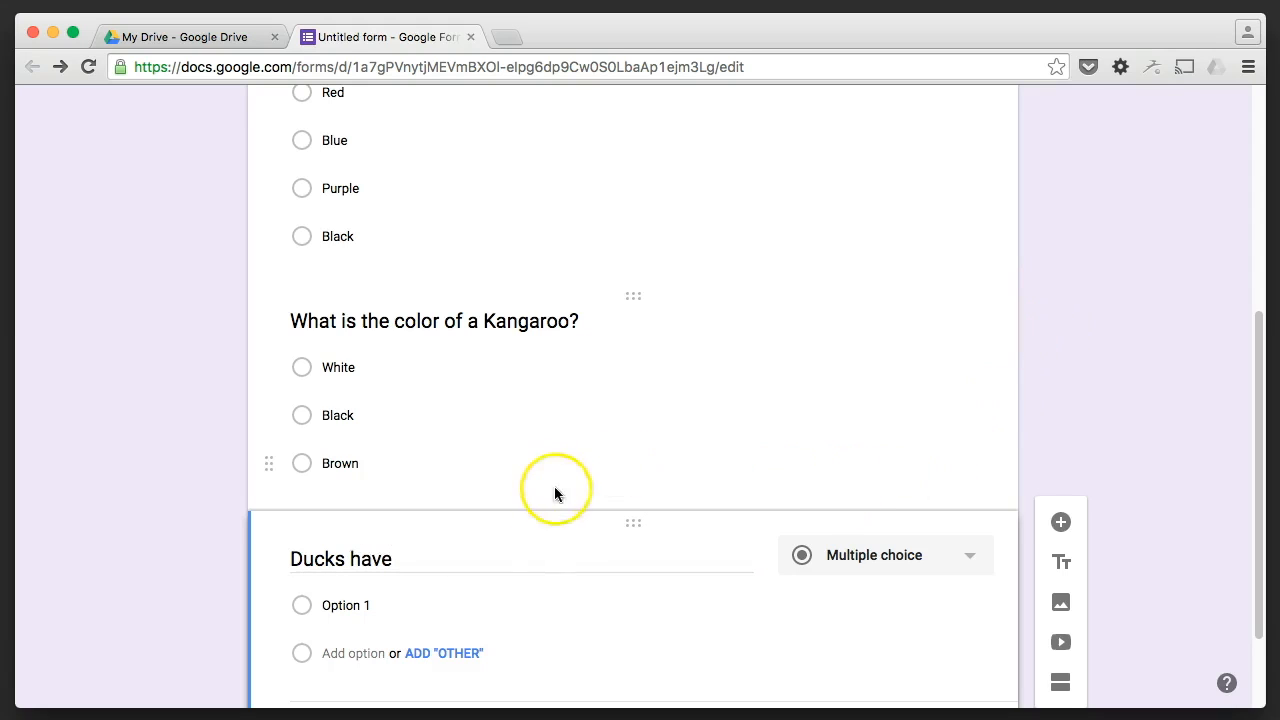
click(526, 554)
click(526, 554)
text(yellow beaks.)
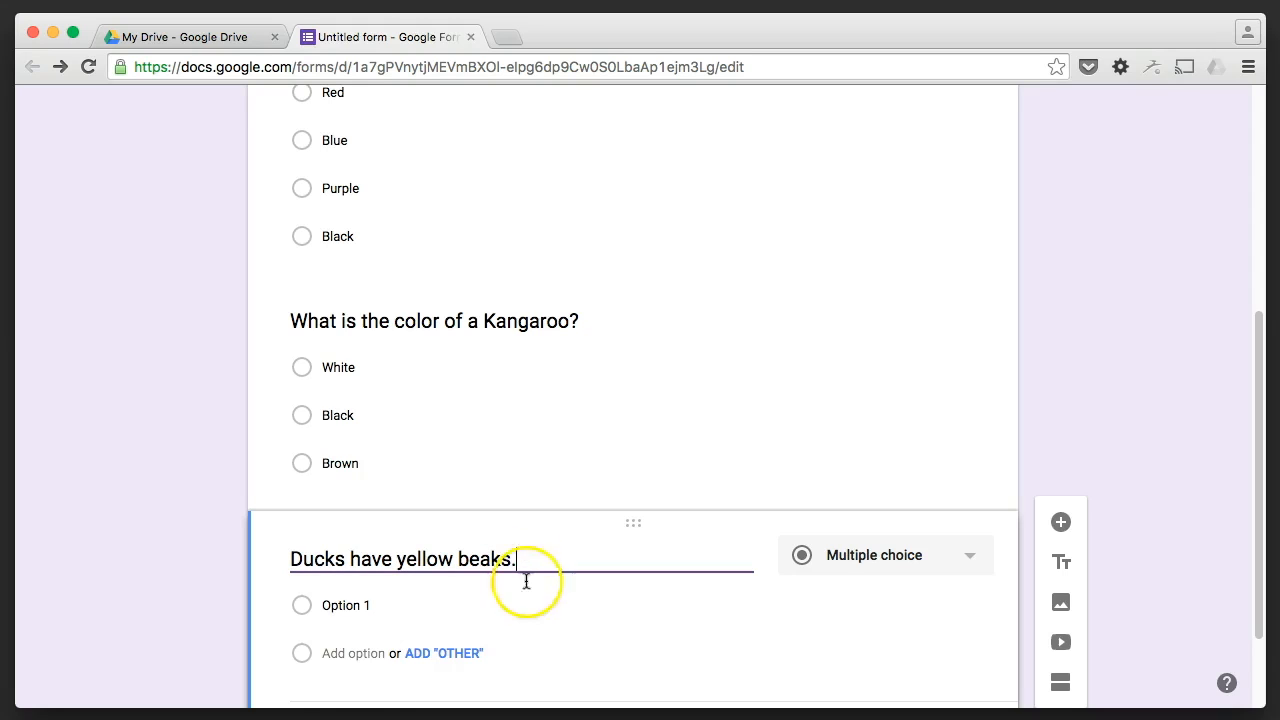
Enter True and False as the answer options of the duck beak question.
click(345, 605)
text(True)
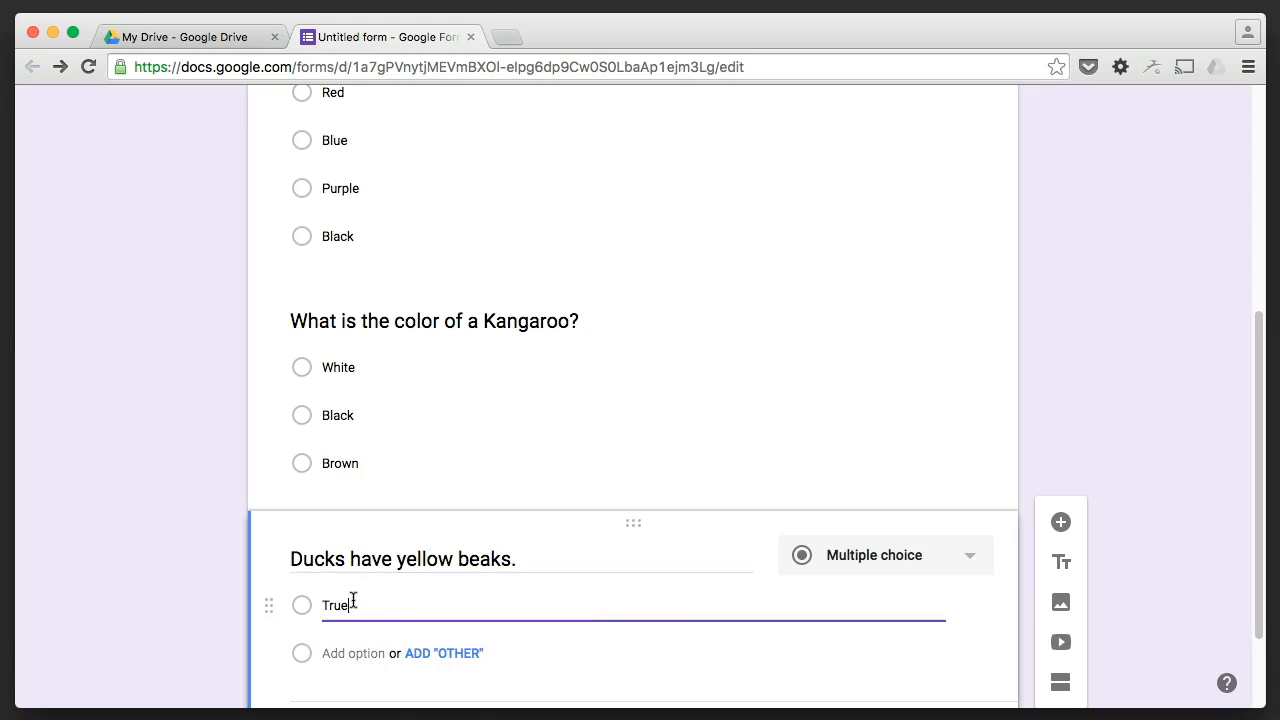
key(Return)
text(False)
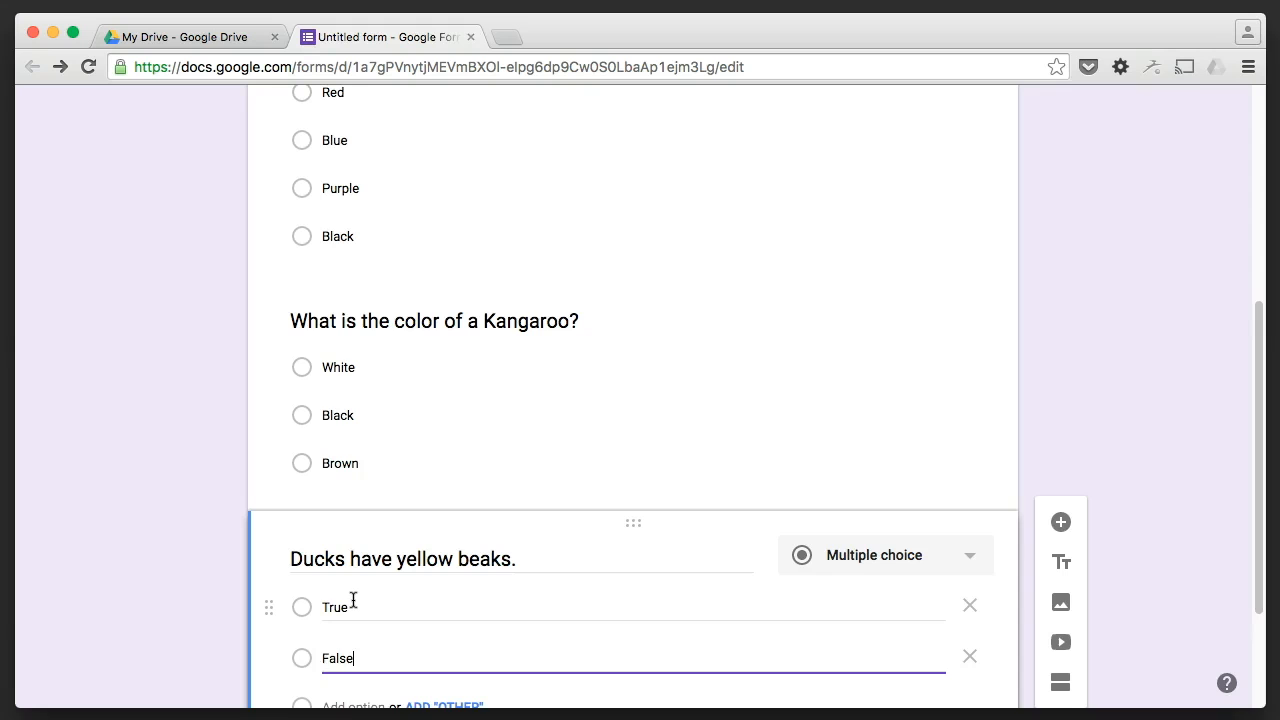
In the sky question's answer key, mark Blue as the correct answer and set its value to 1 point.
scroll(353, 600, up, 3)
click(375, 545)
click(549, 322)
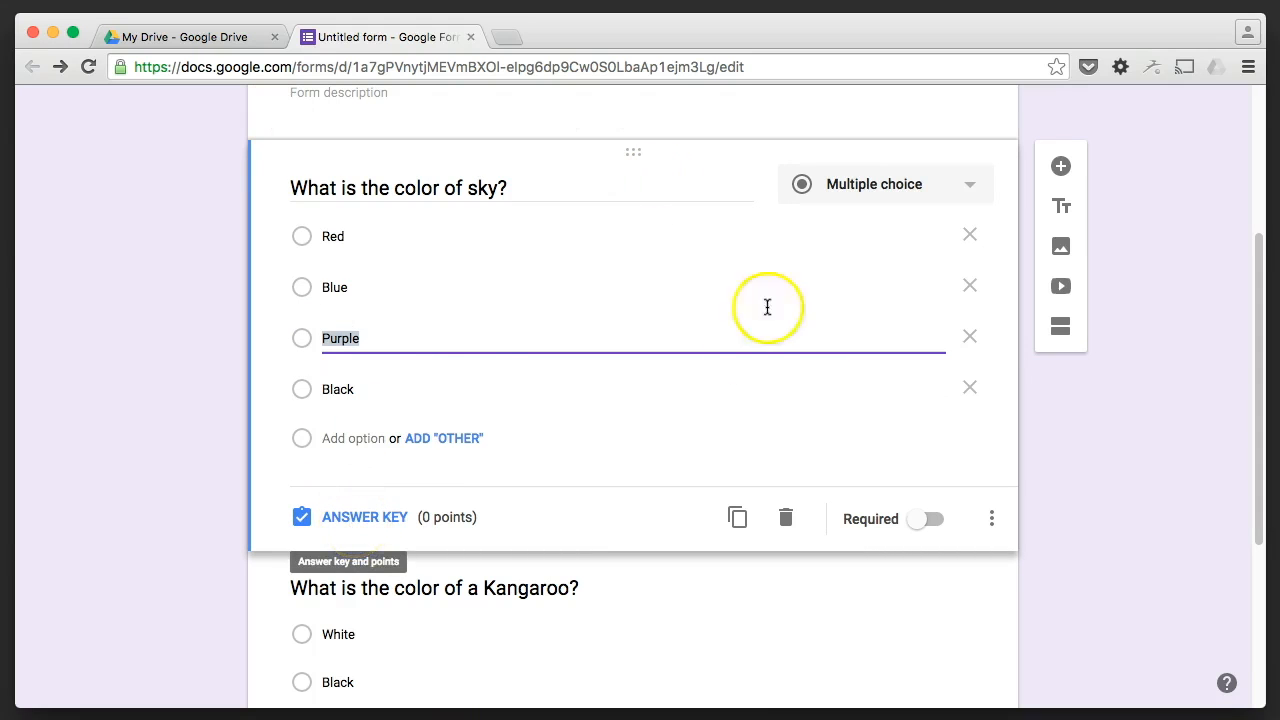
click(335, 519)
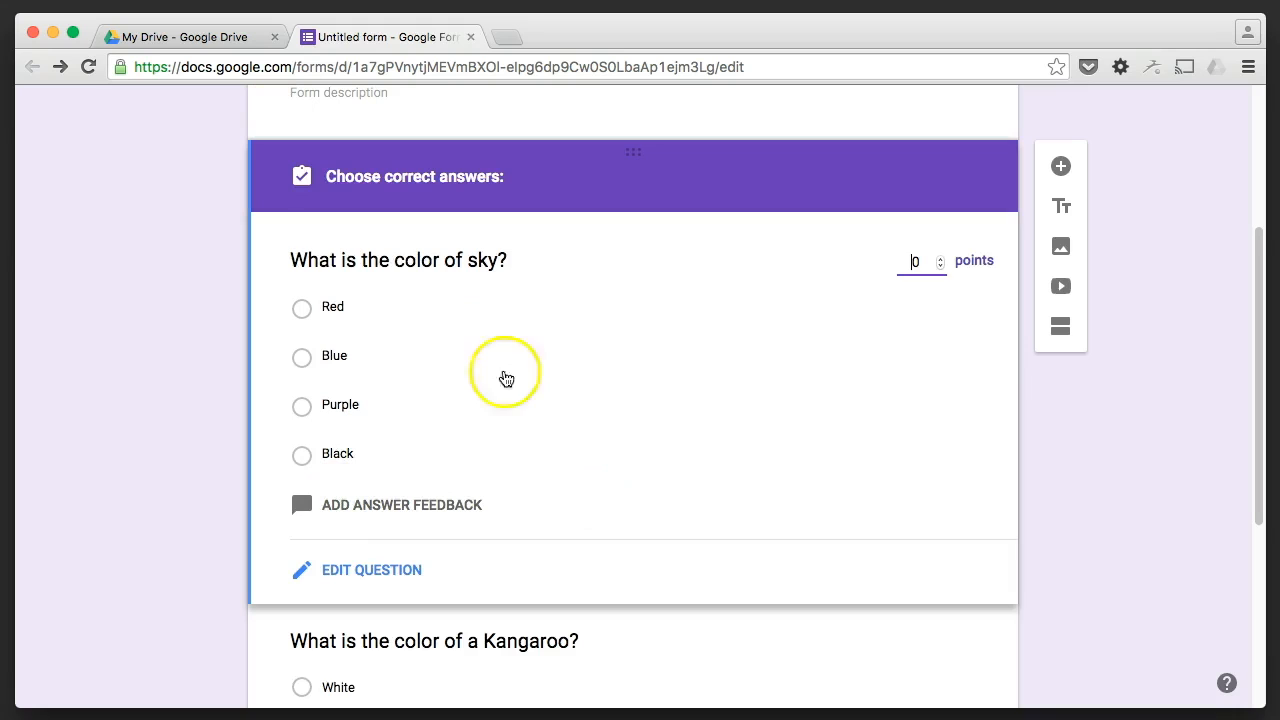
click(301, 362)
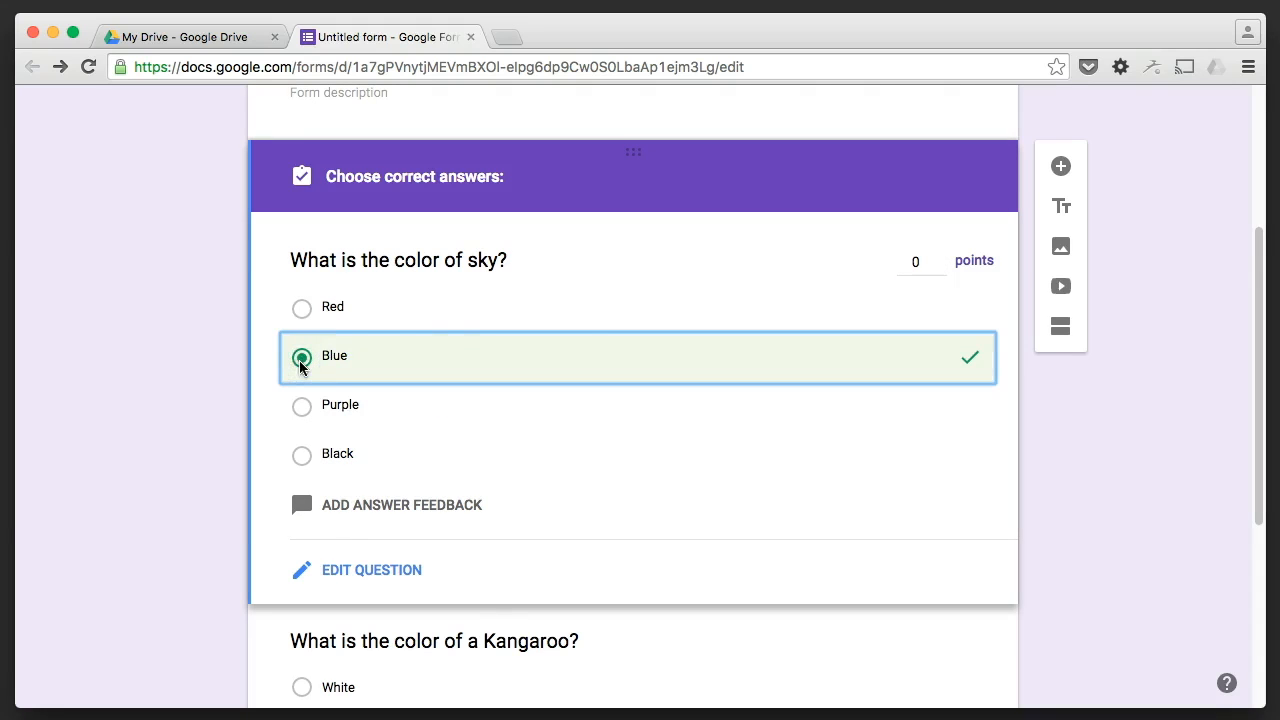
click(914, 262)
text(1)
In the kangaroo question's answer key, mark Brown as the correct answer and set its value to 1 point.
scroll(913, 263, up, 2)
scroll(913, 263, down, 6)
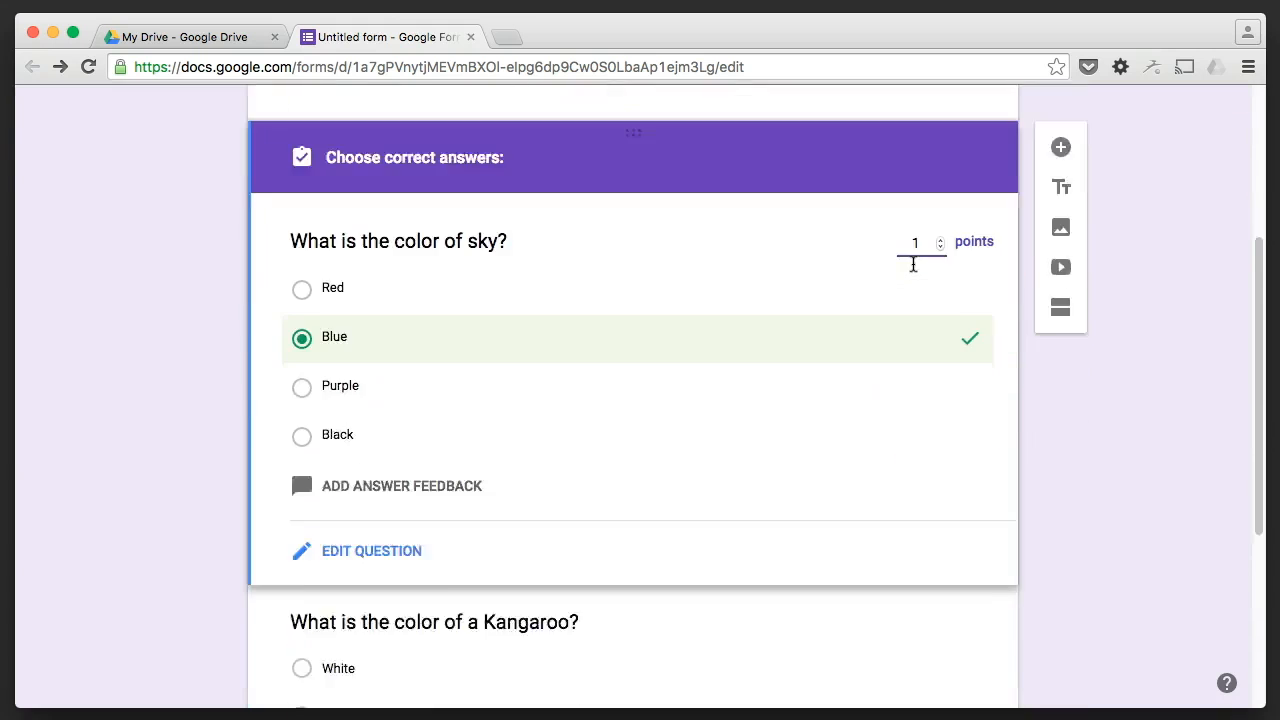
click(529, 346)
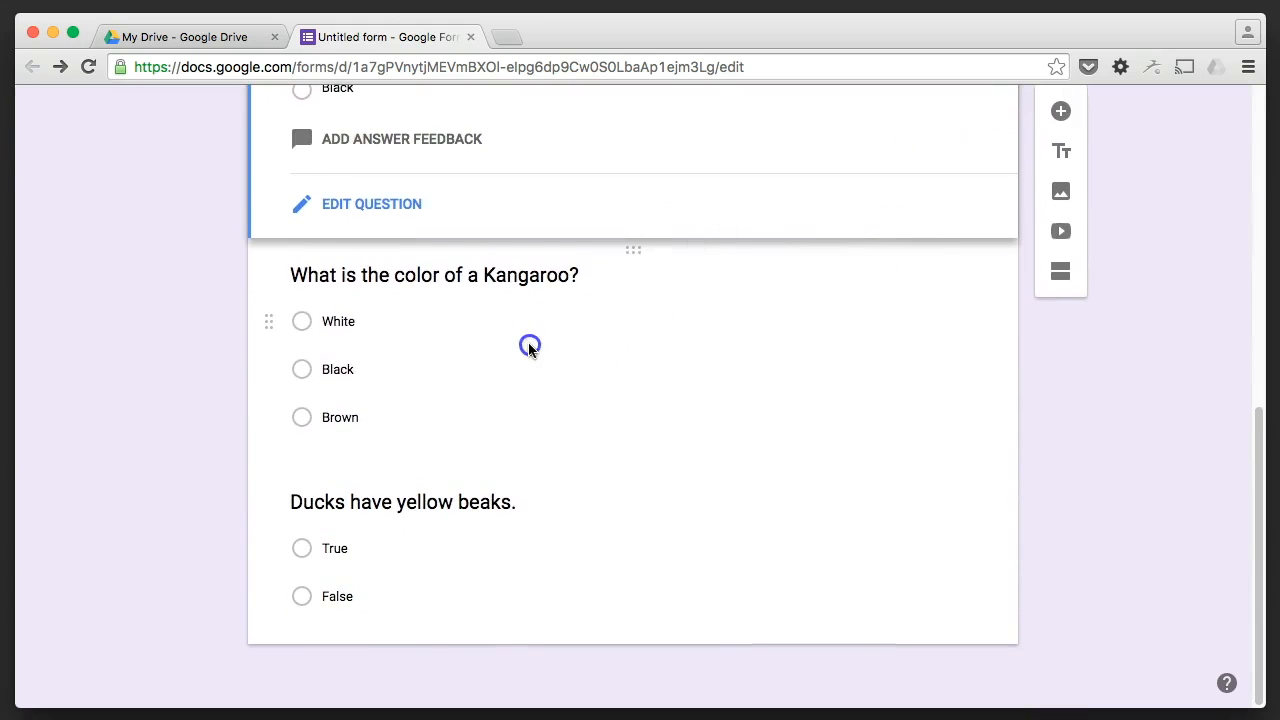
click(328, 437)
click(301, 387)
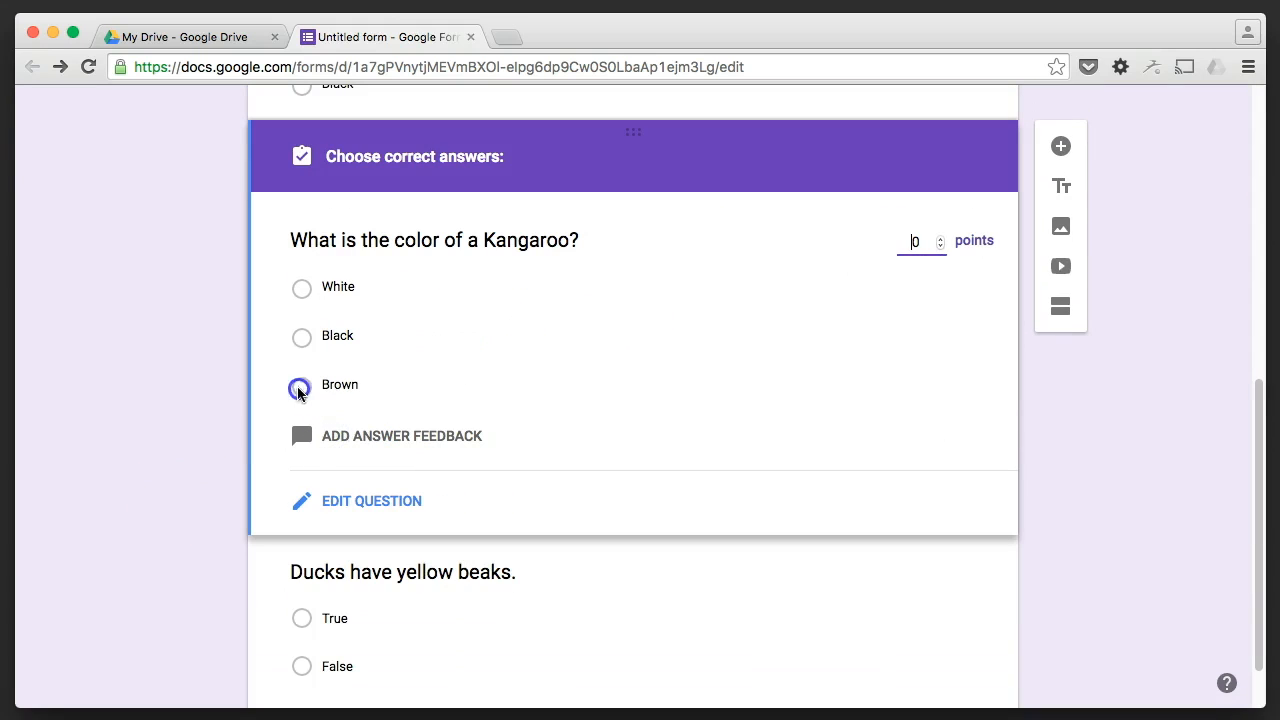
click(921, 242)
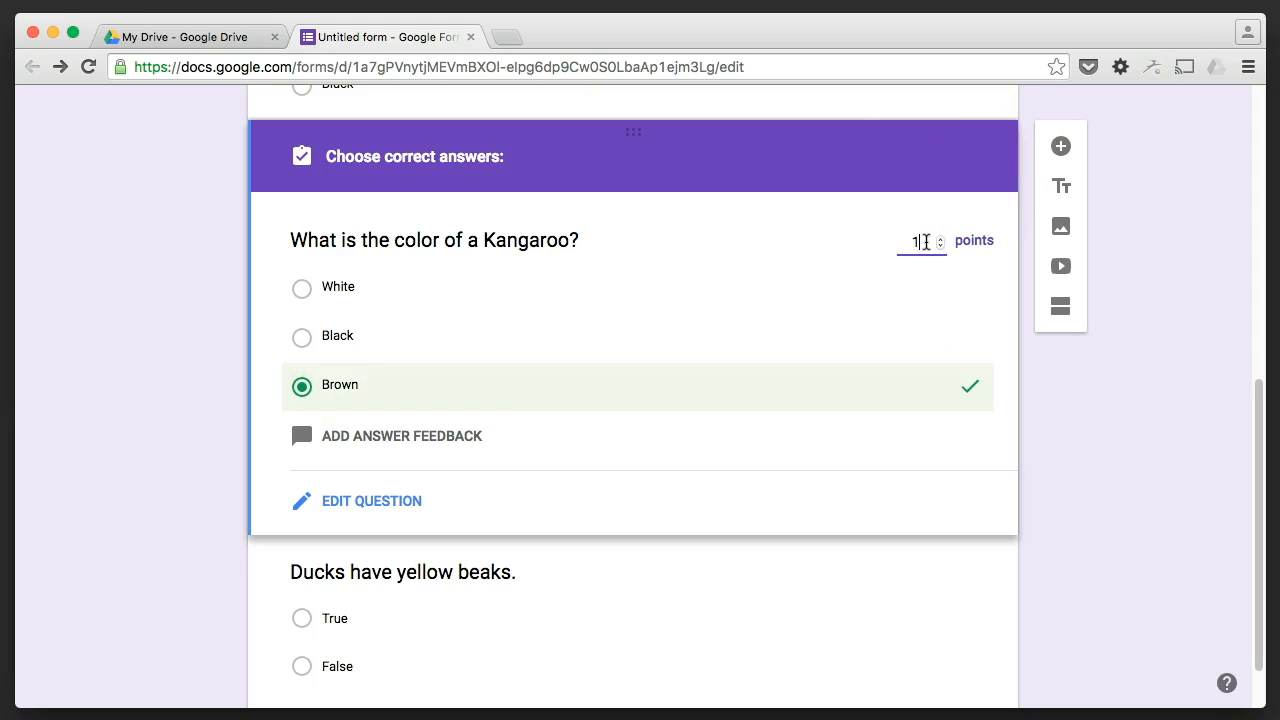
In the duck beak question's answer key, mark True as the correct answer and set its value to 1 point.
scroll(926, 242, down, 2)
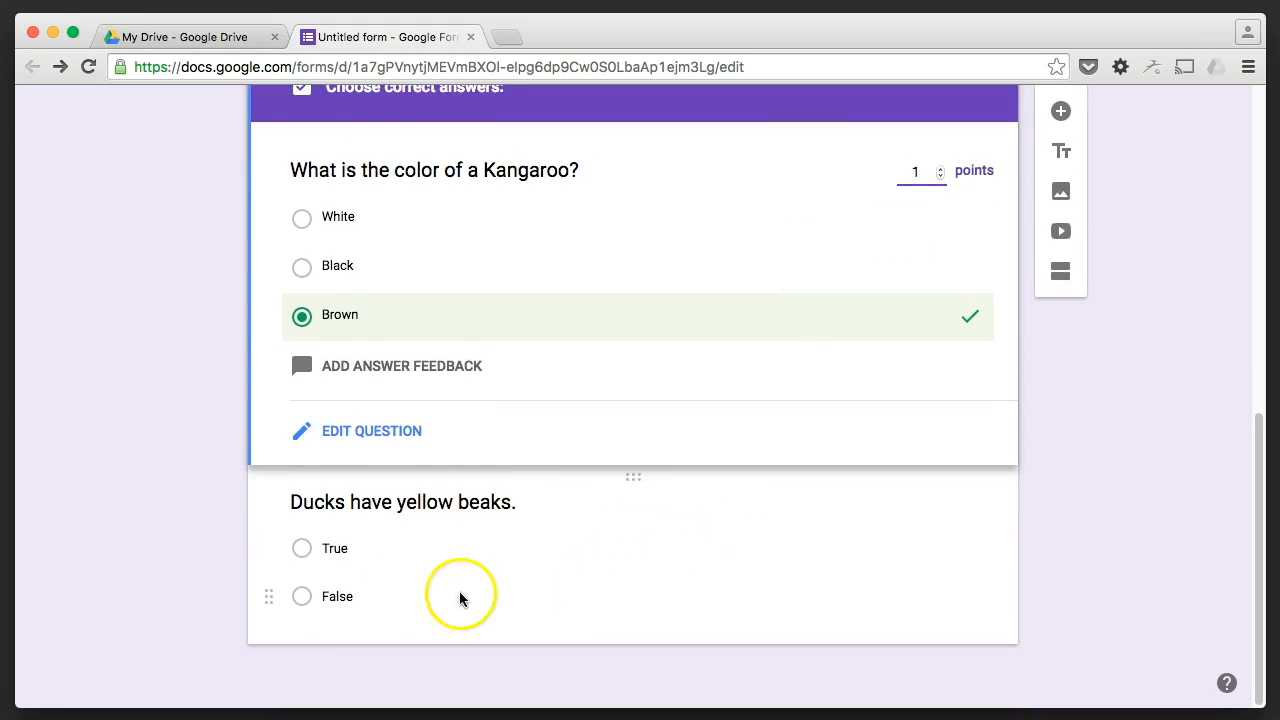
click(380, 594)
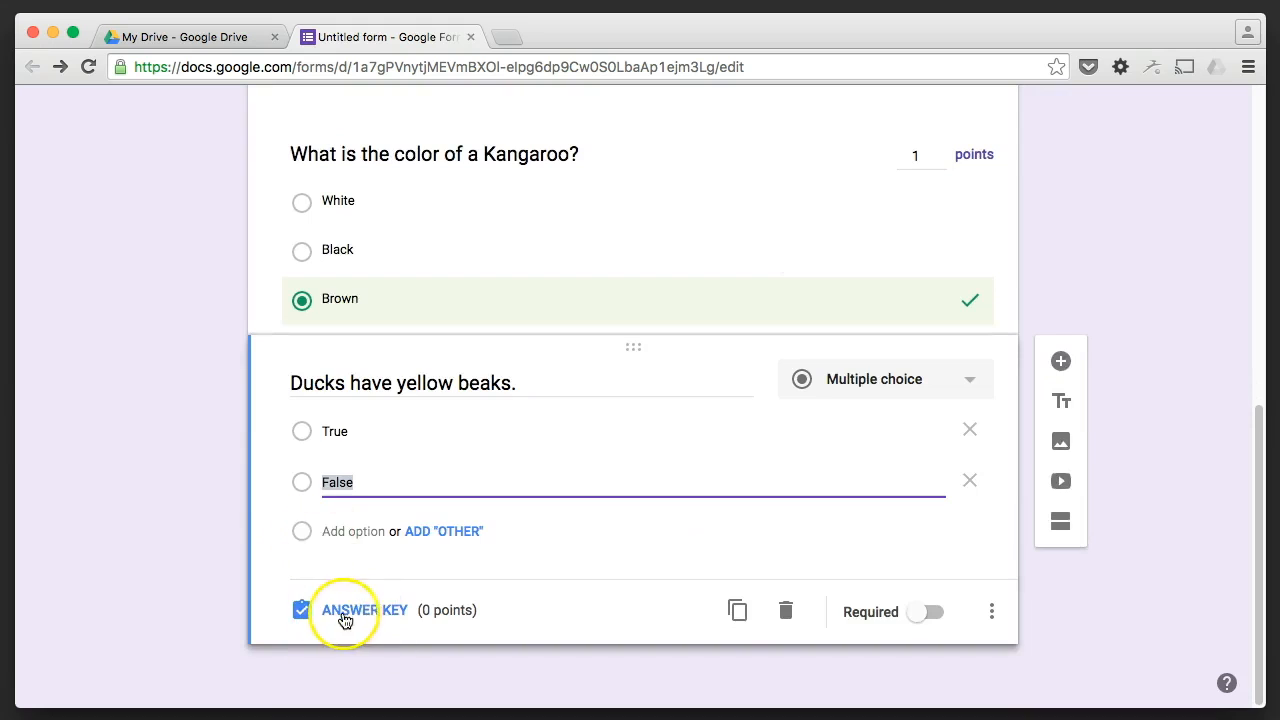
click(344, 614)
click(304, 516)
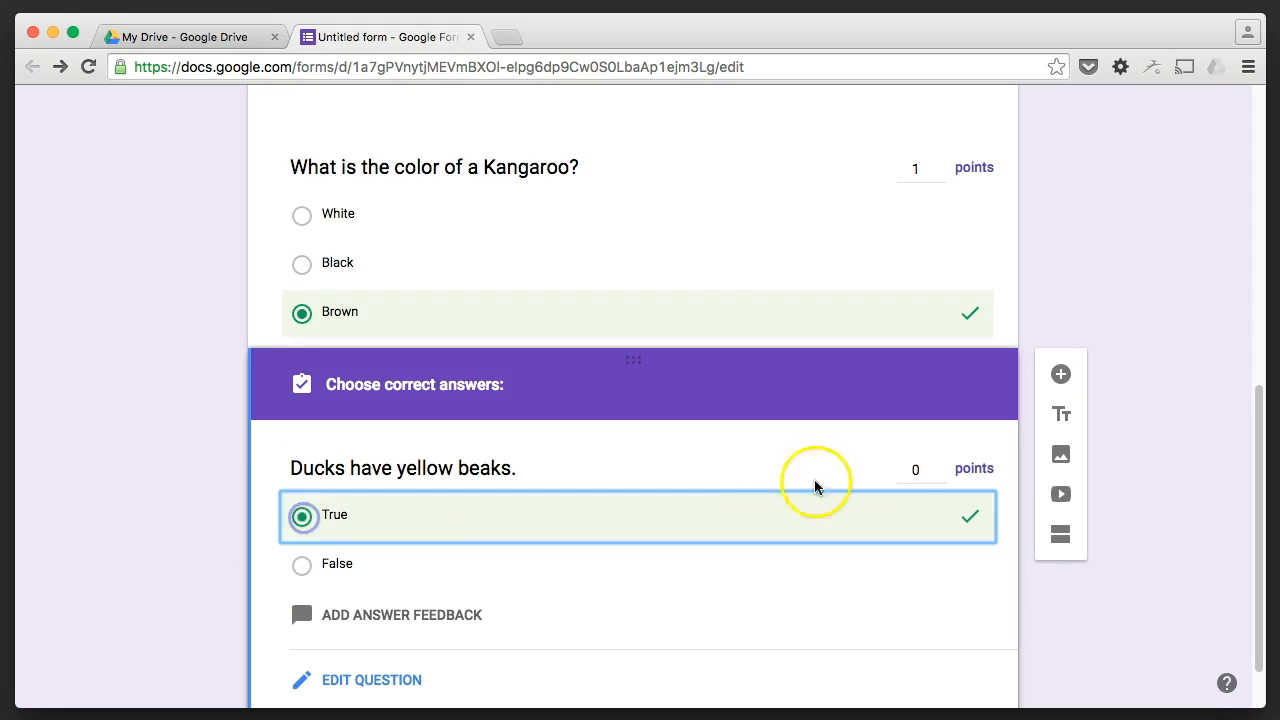
click(916, 470)
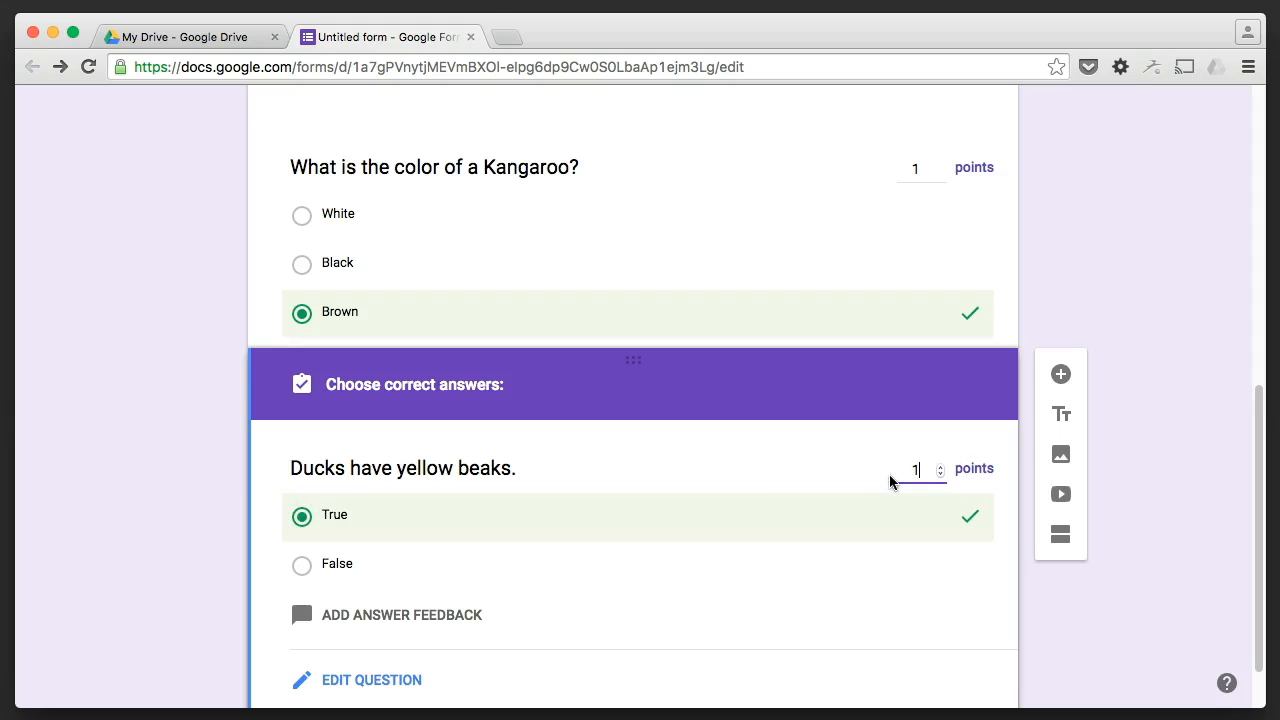
Add answer feedback to the sky question, entering "Incorrect. Please Google this up." for incorrect answers.
scroll(890, 477, down, 1)
scroll(890, 477, up, 2)
click(458, 226)
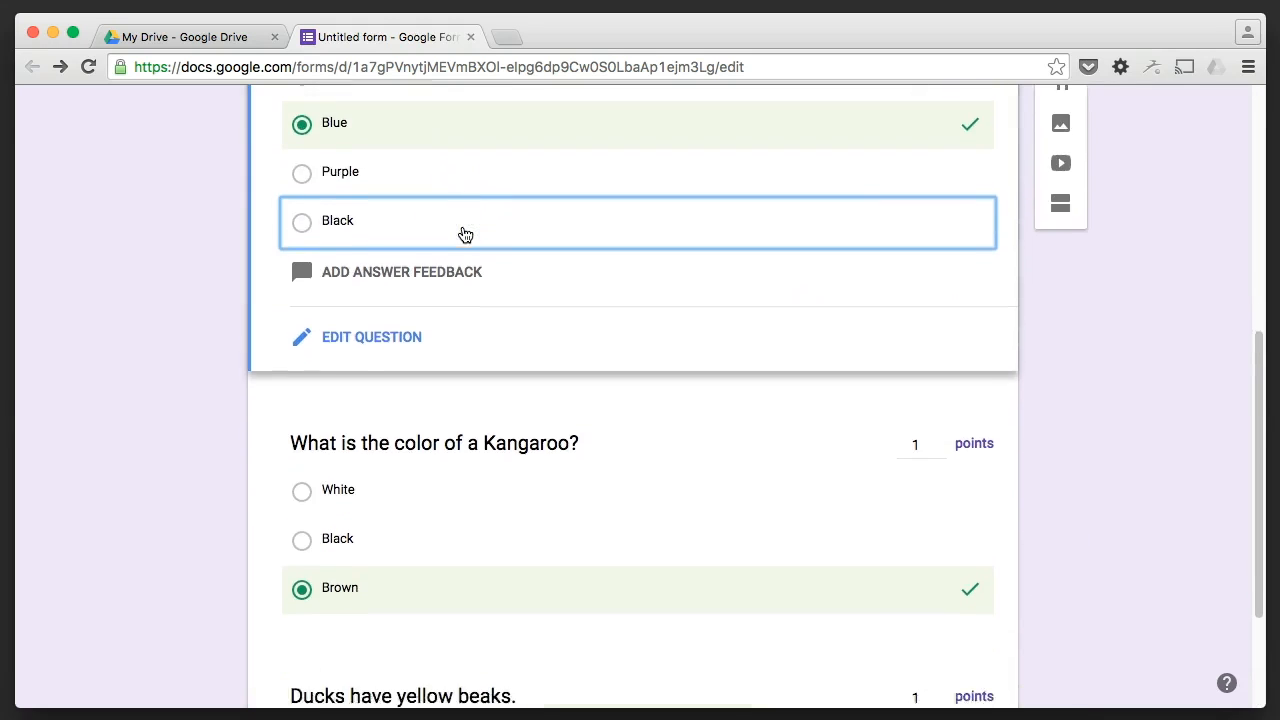
click(386, 375)
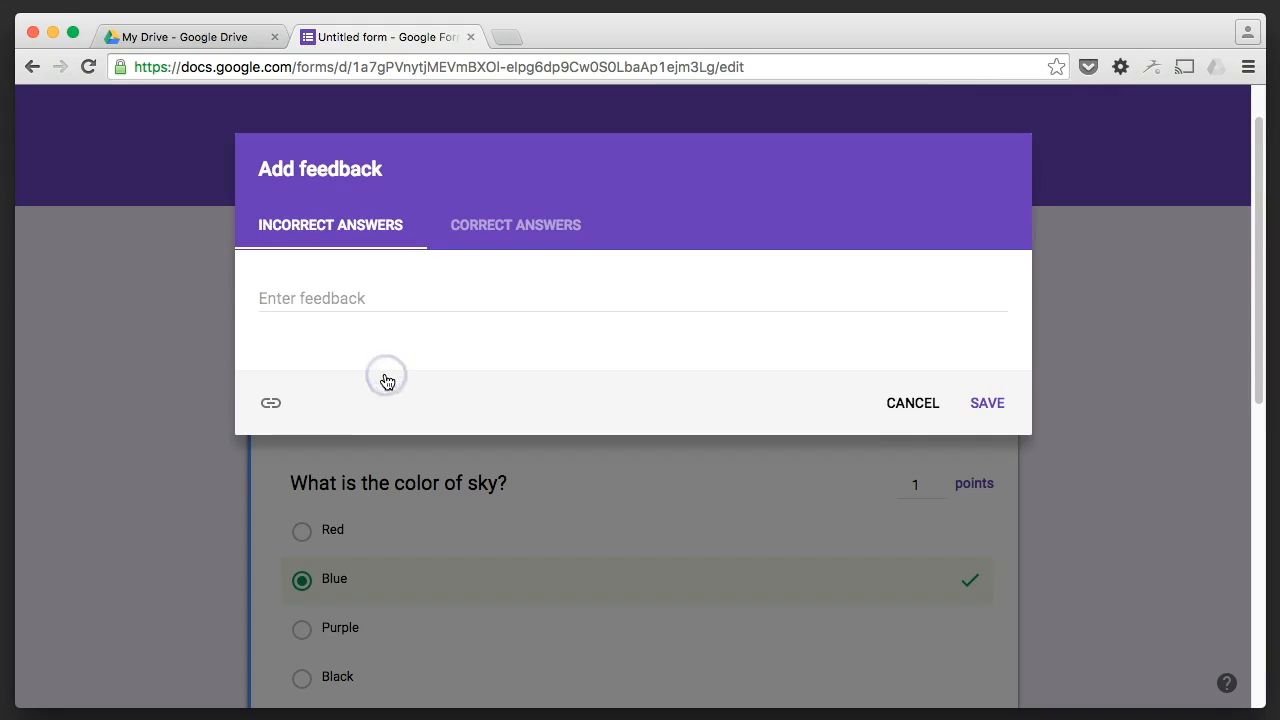
click(306, 299)
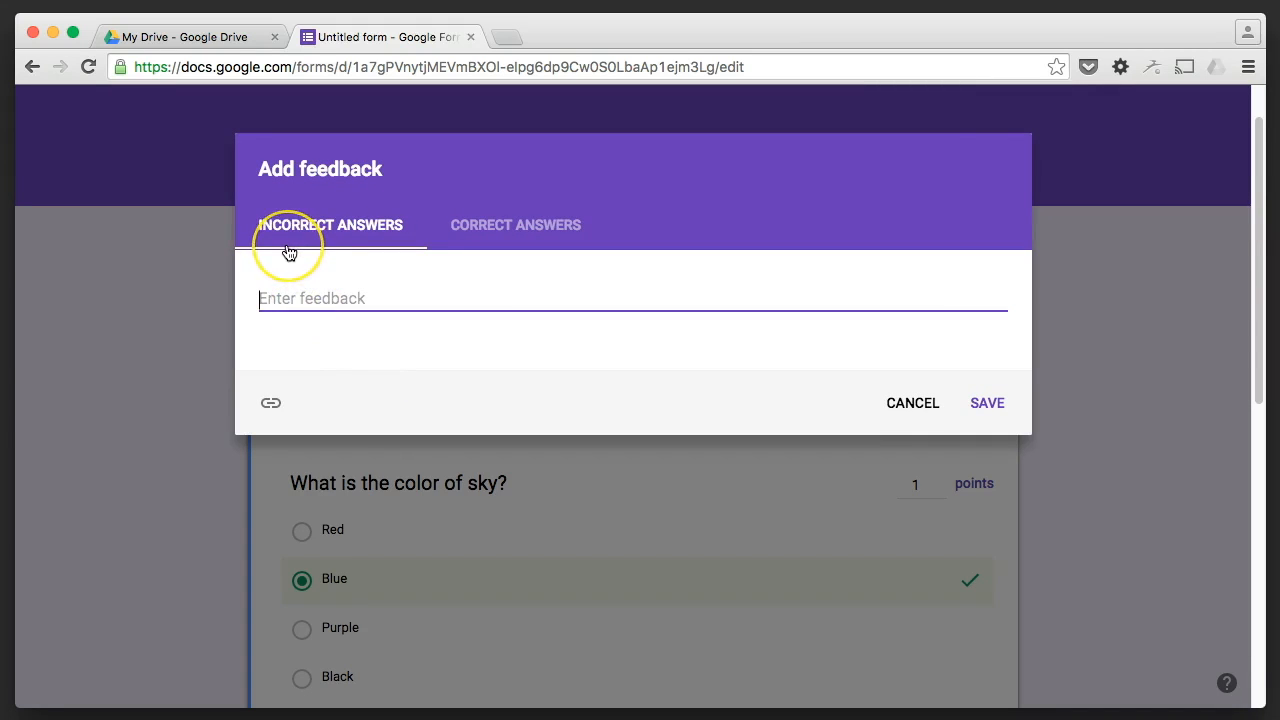
text(u)
key(BackSpace)
text(Incorrect. Please)
key(BackSpace)
text(Google thijs)
key(BackSpace)
key(BackSpace)
key(BackSpace)
text(s up.)
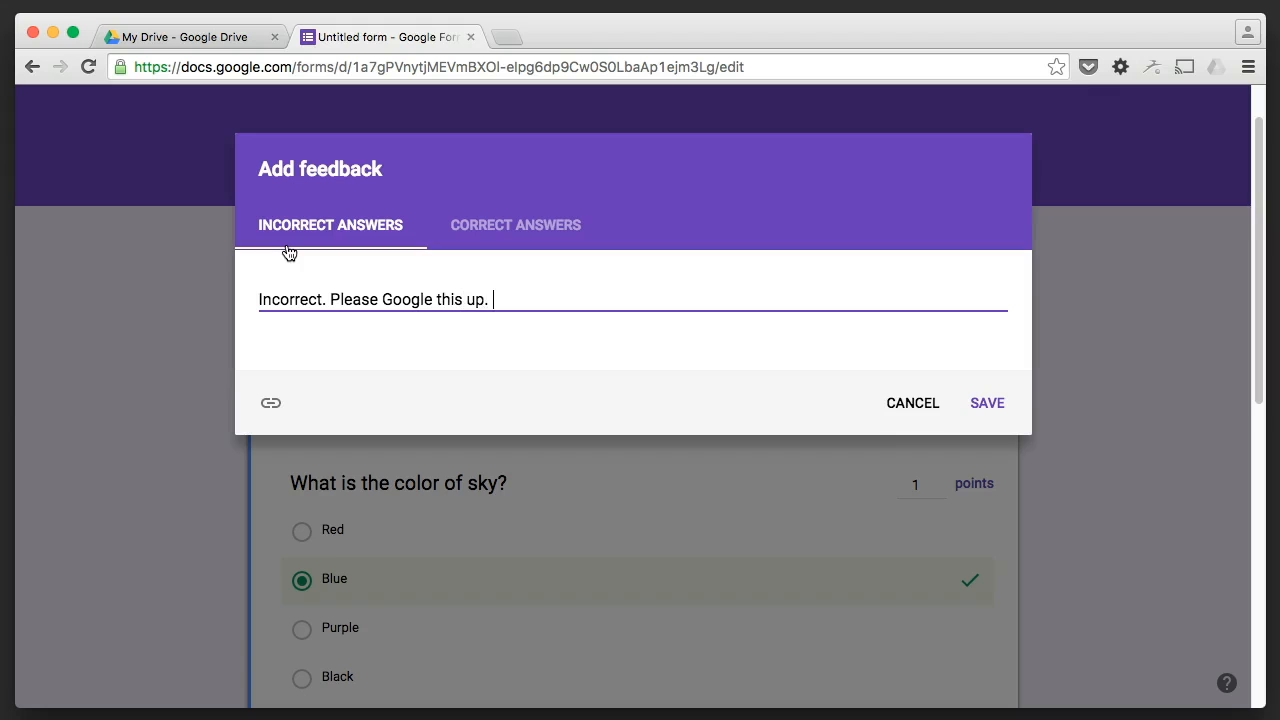
Enter "Great job!" as the sky question's feedback for correct answers and save the feedback.
click(468, 226)
click(320, 302)
text(Great job!)
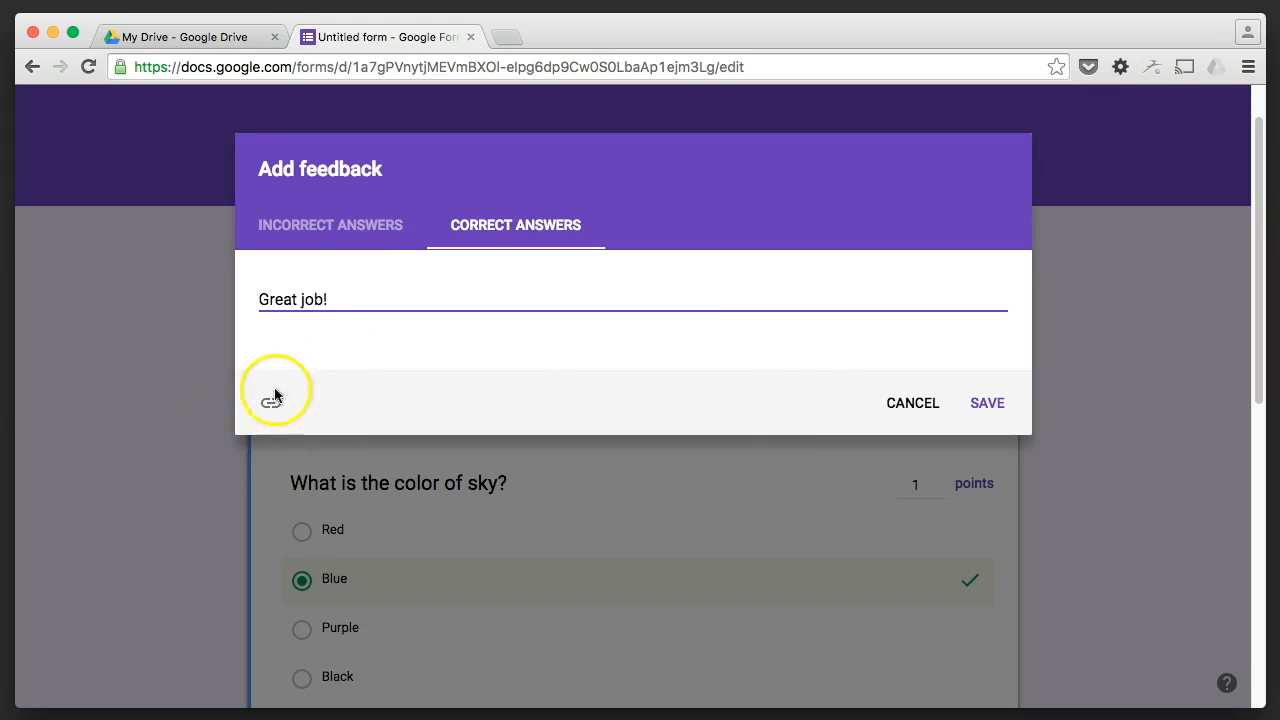
click(975, 412)
click(371, 514)
Open a preview of the quiz as respondents see it.
scroll(380, 535, down, 9)
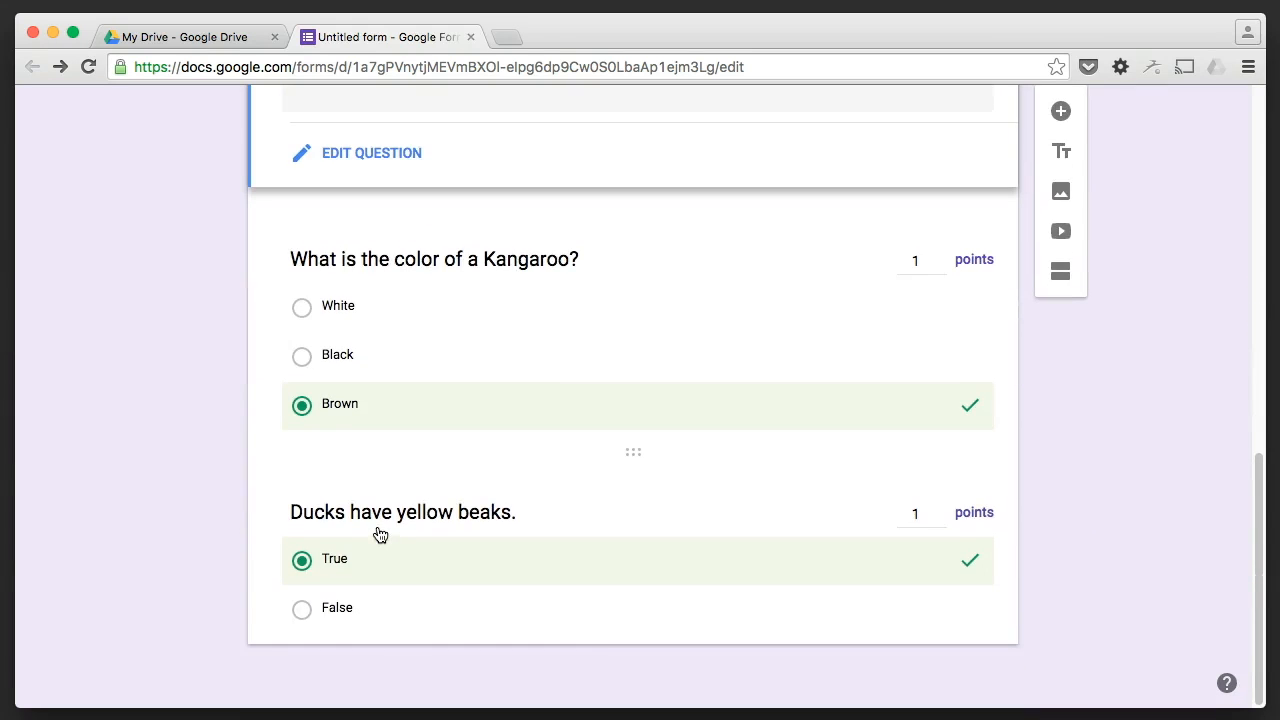
scroll(380, 535, up, 15)
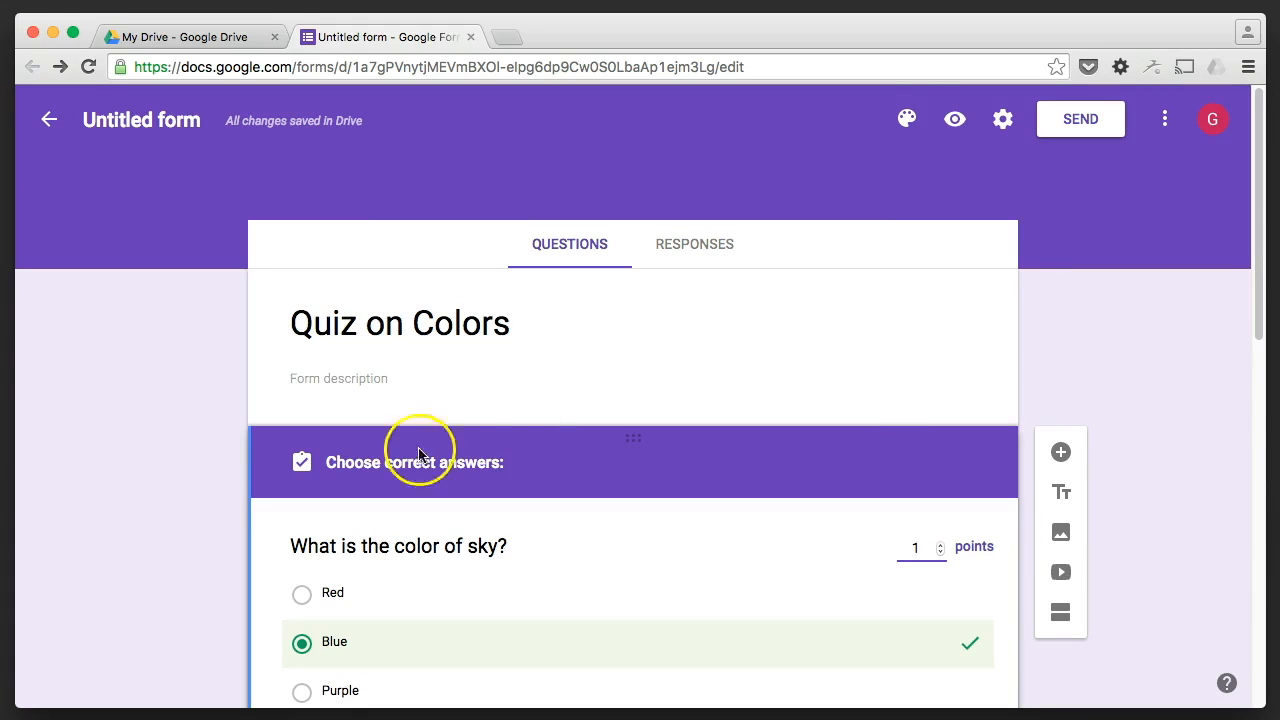
click(952, 122)
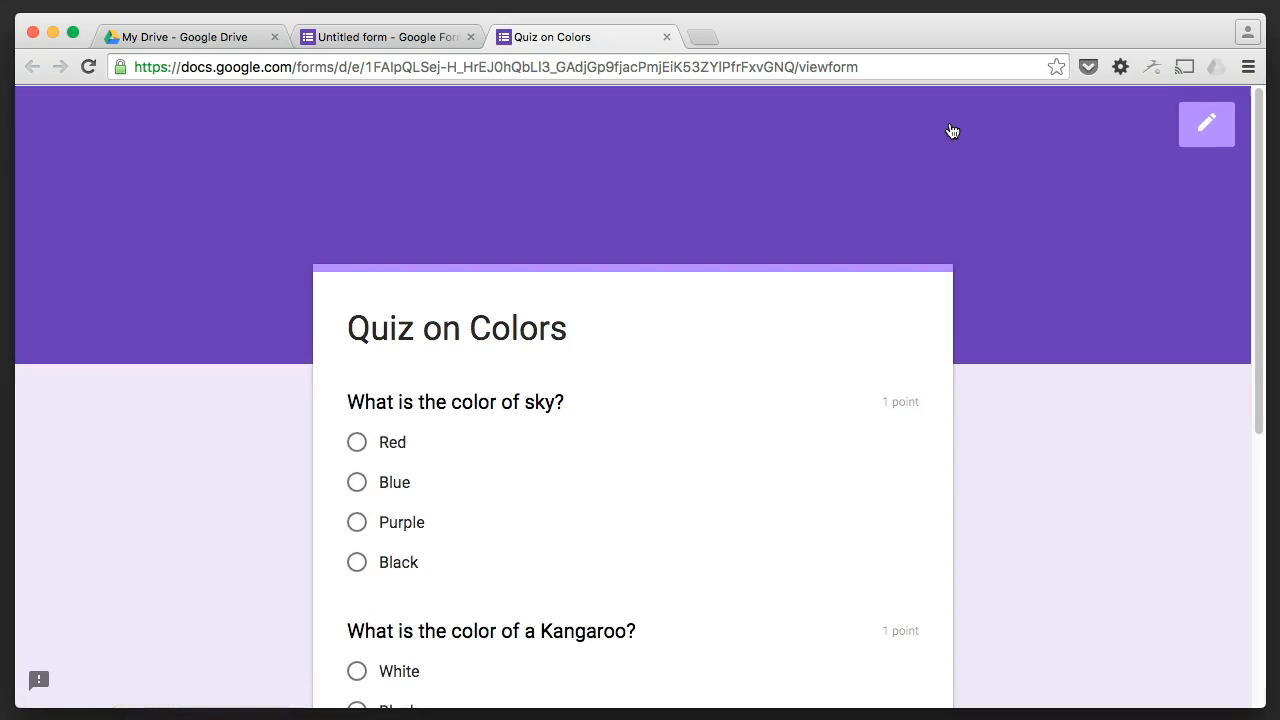
scroll(589, 440, down, 3)
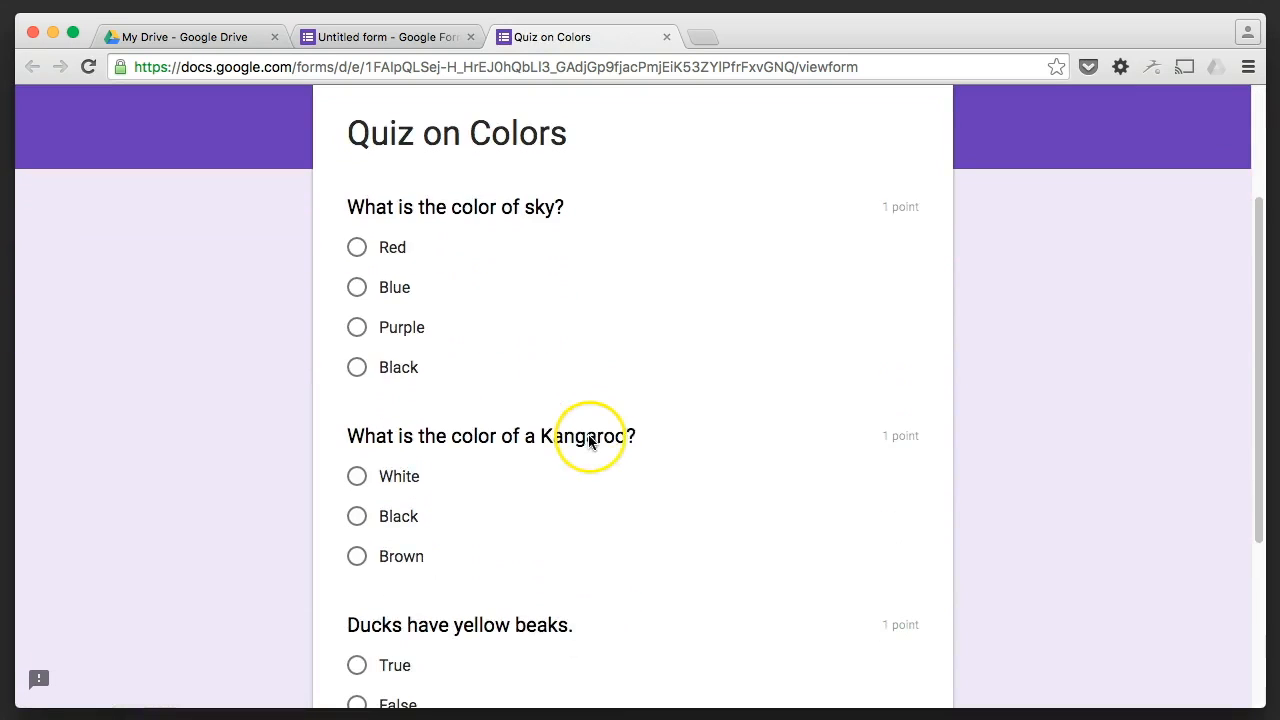
scroll(846, 449, down, 2)
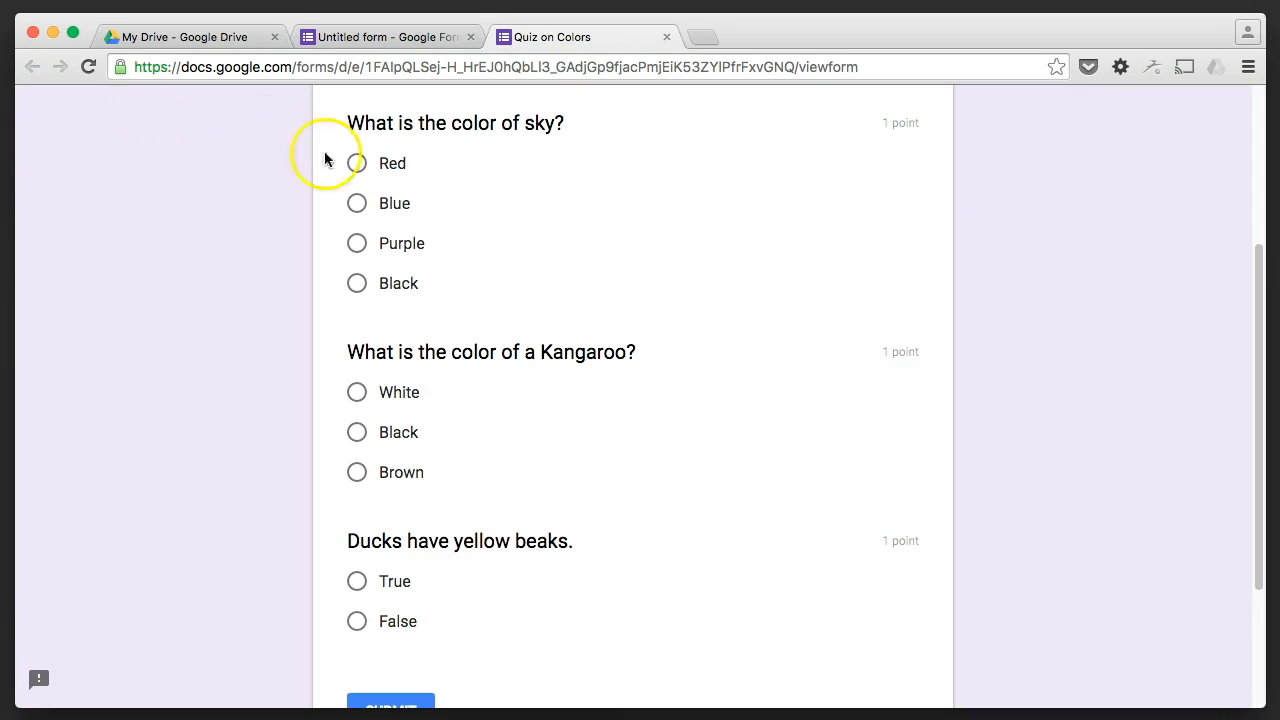
Submit a test response with Red for the sky, Brown for the kangaroo and True for the duck beaks.
click(358, 166)
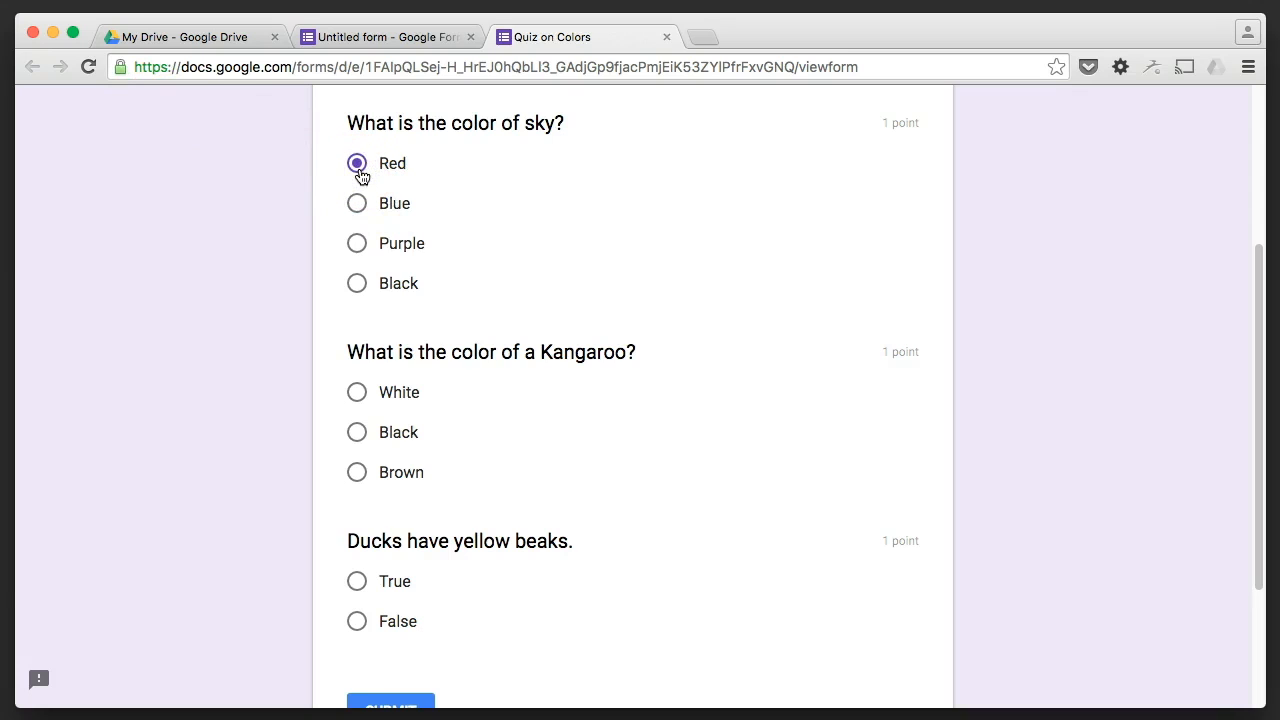
scroll(361, 176, up, 2)
scroll(361, 176, down, 5)
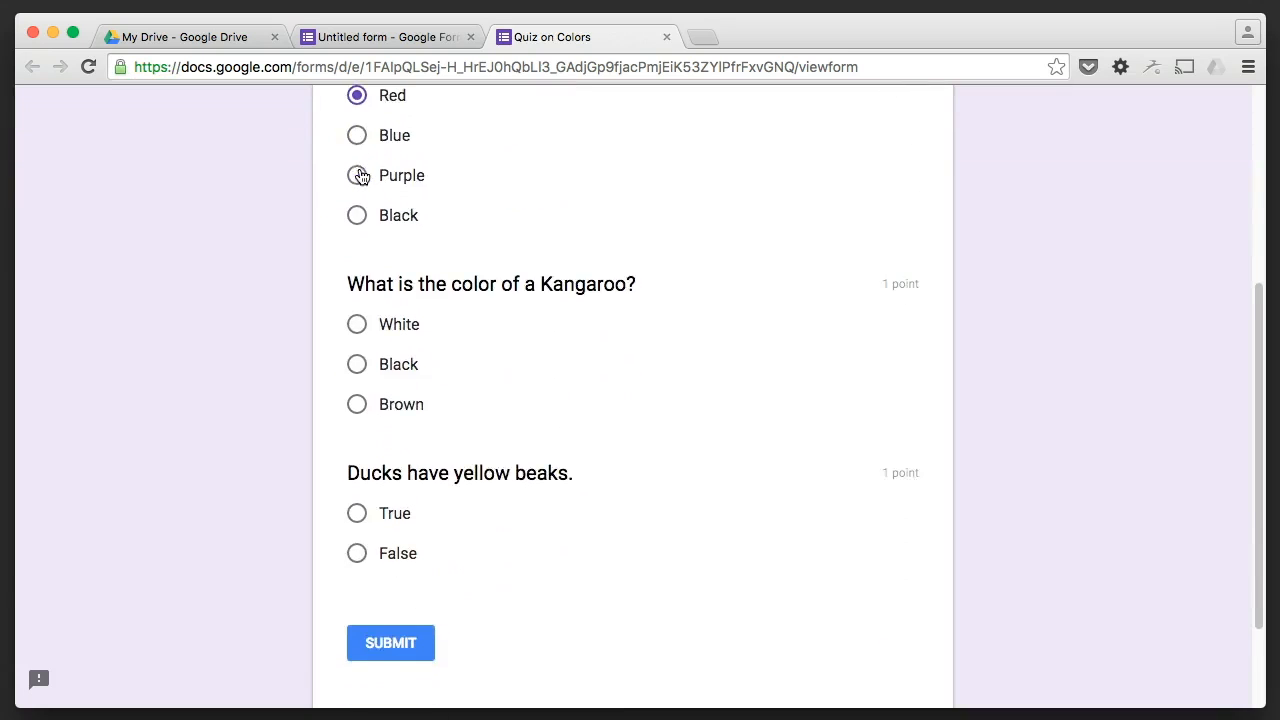
scroll(362, 177, down, 1)
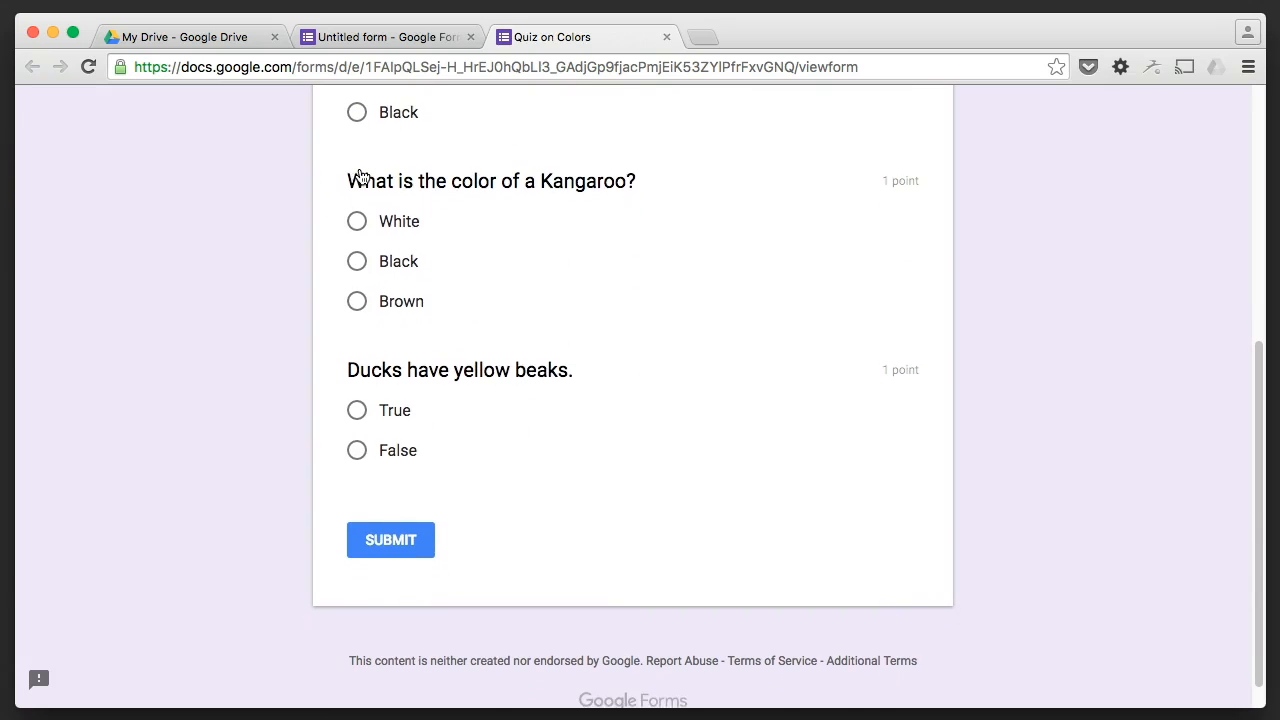
click(357, 301)
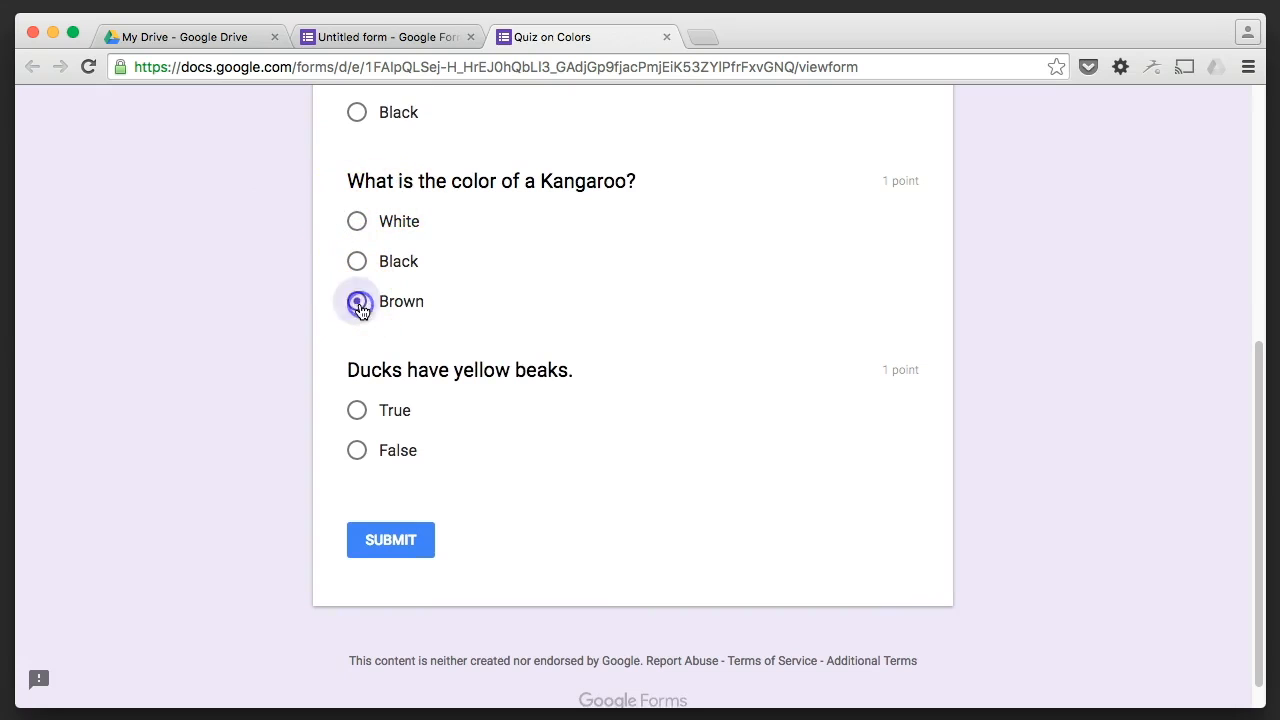
click(358, 410)
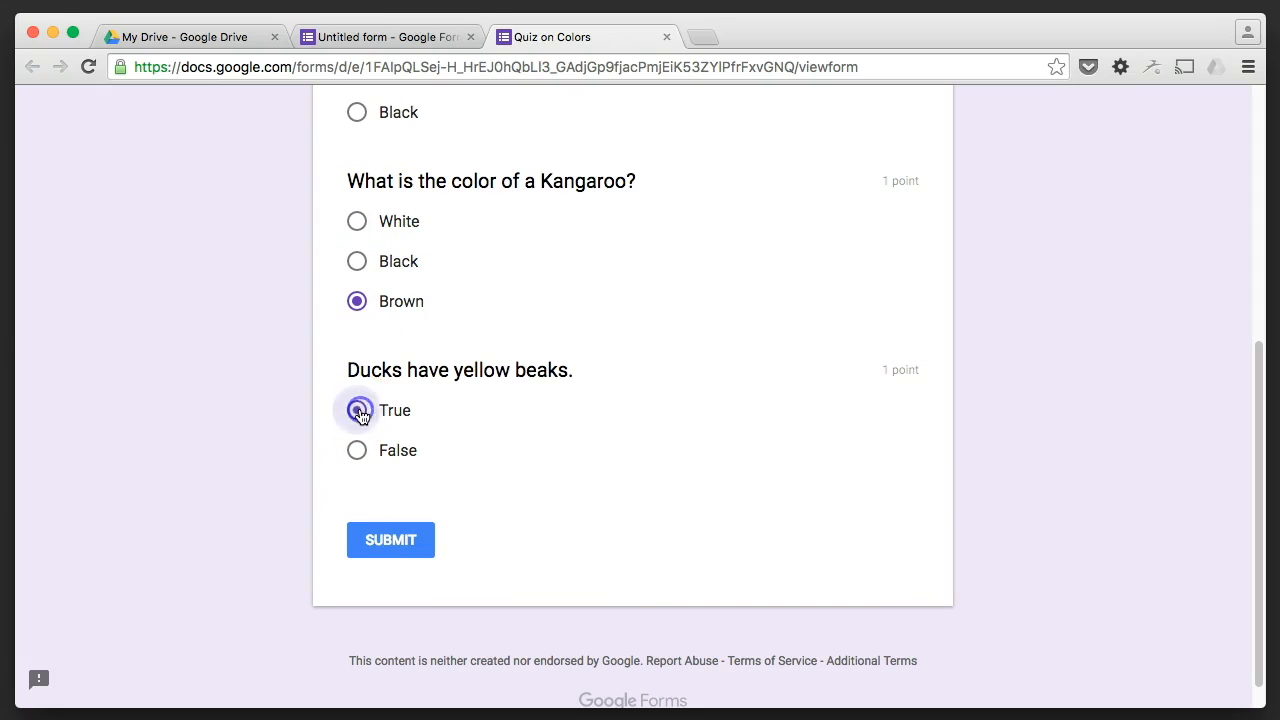
click(392, 541)
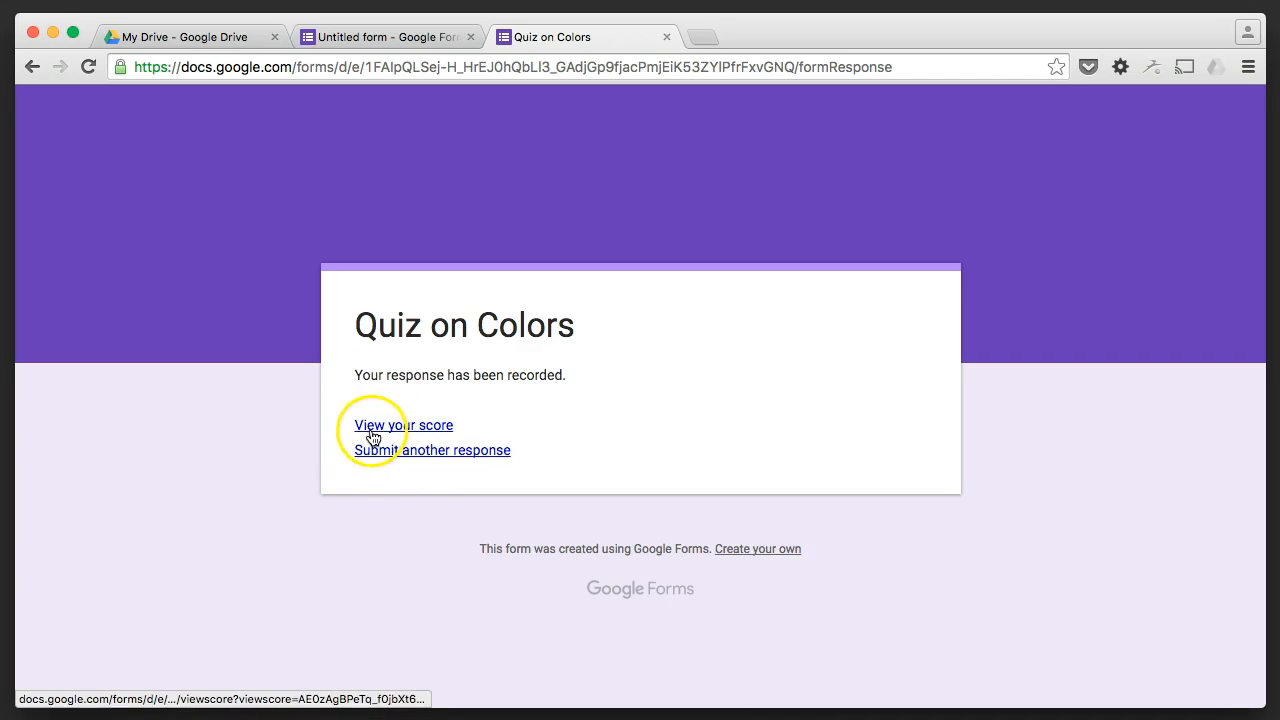
View the score of the submitted response and examine the results and feedback for each question.
click(372, 430)
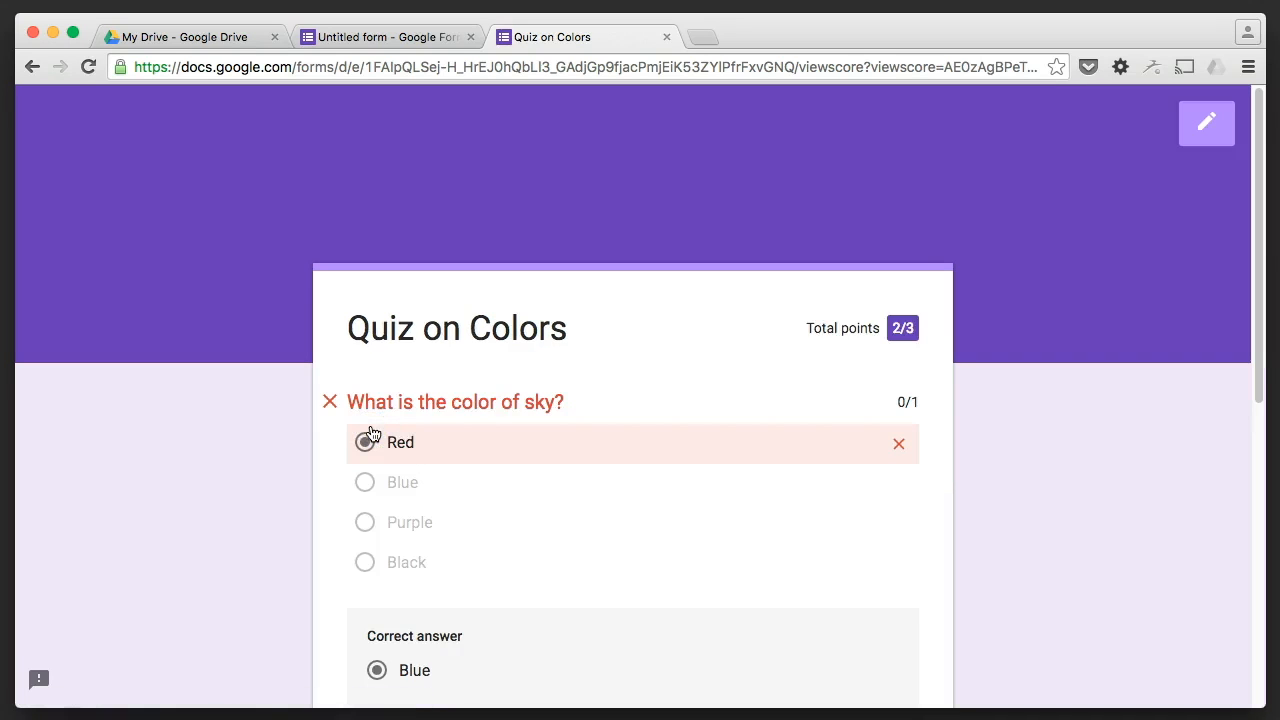
scroll(365, 430, down, 2)
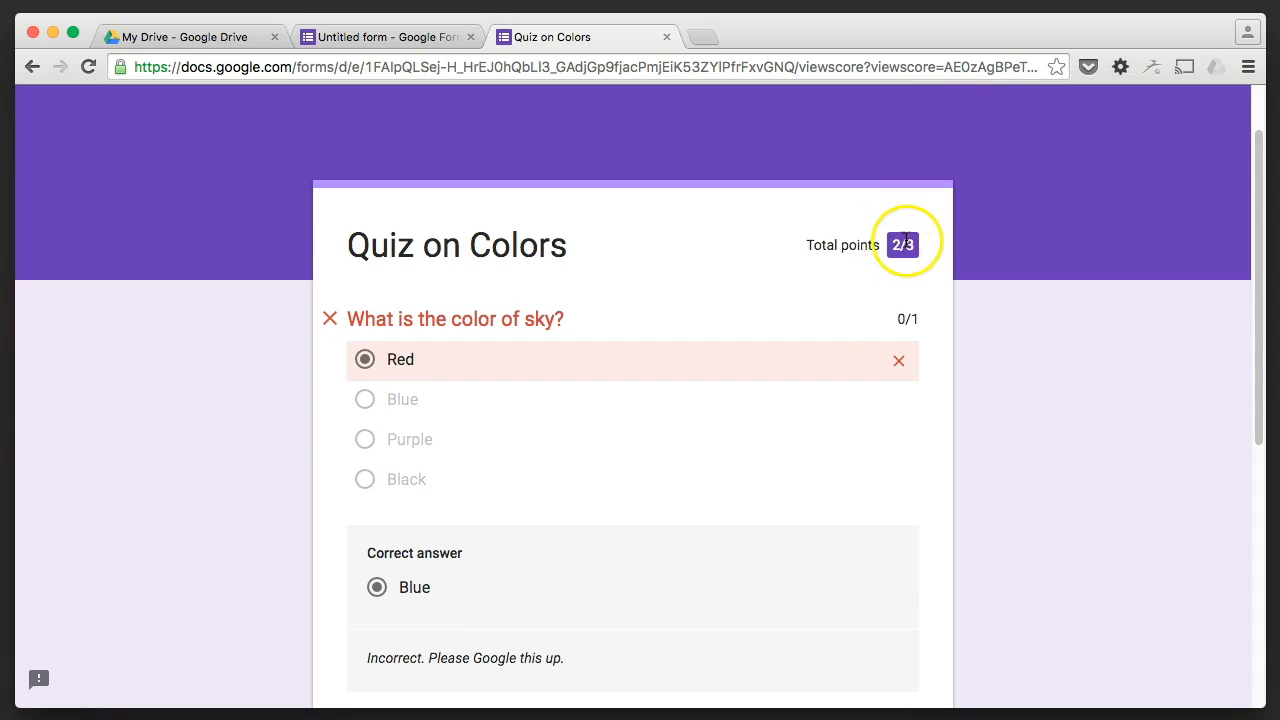
scroll(645, 414, down, 3)
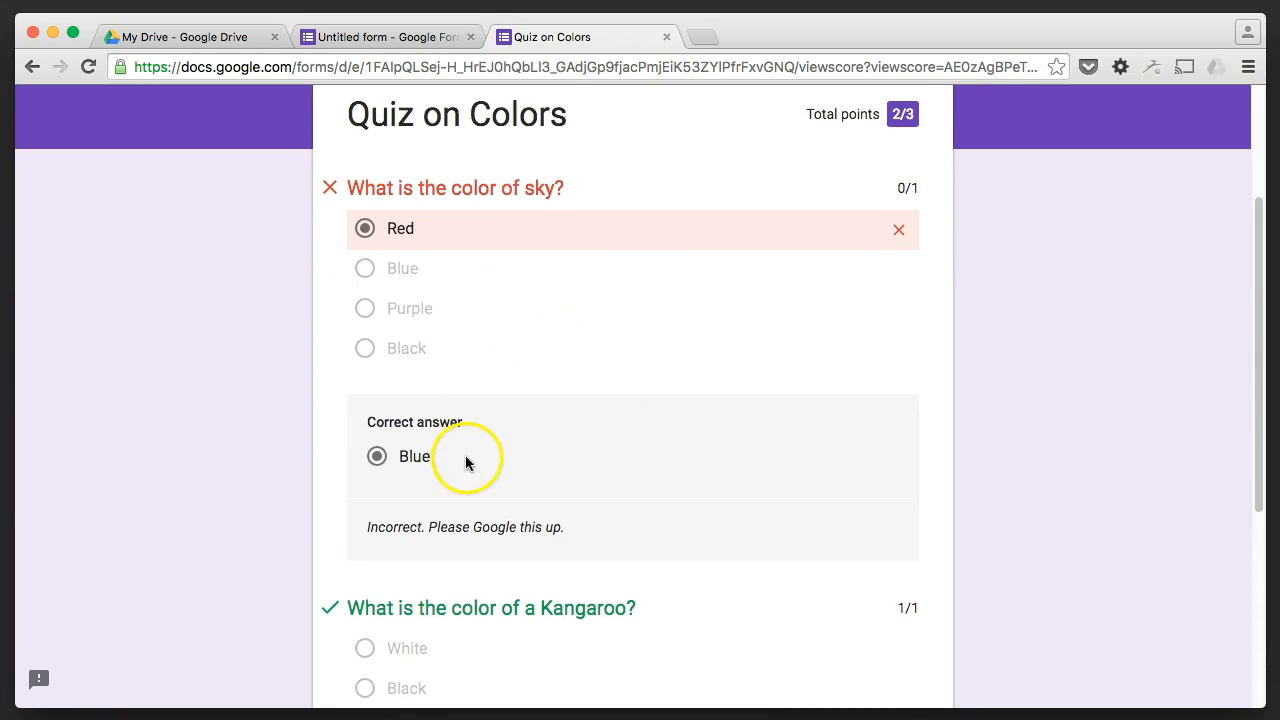
scroll(465, 455, down, 2)
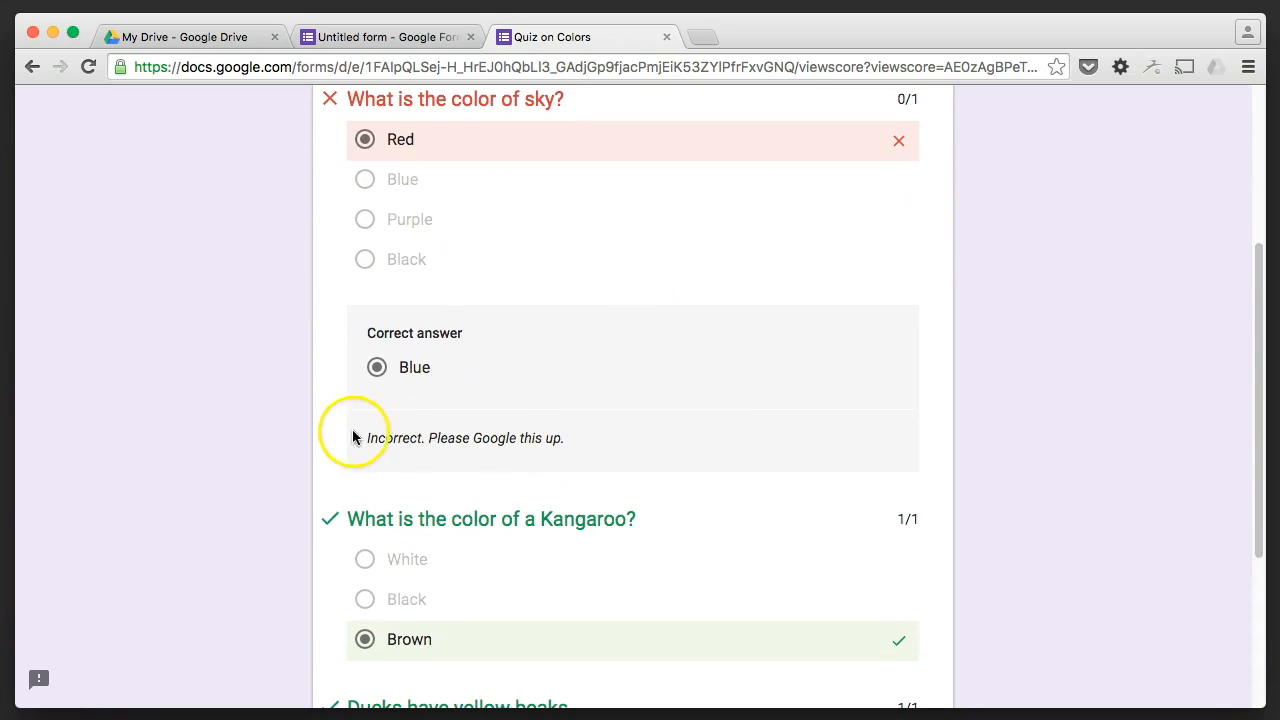
scroll(588, 428, down, 5)
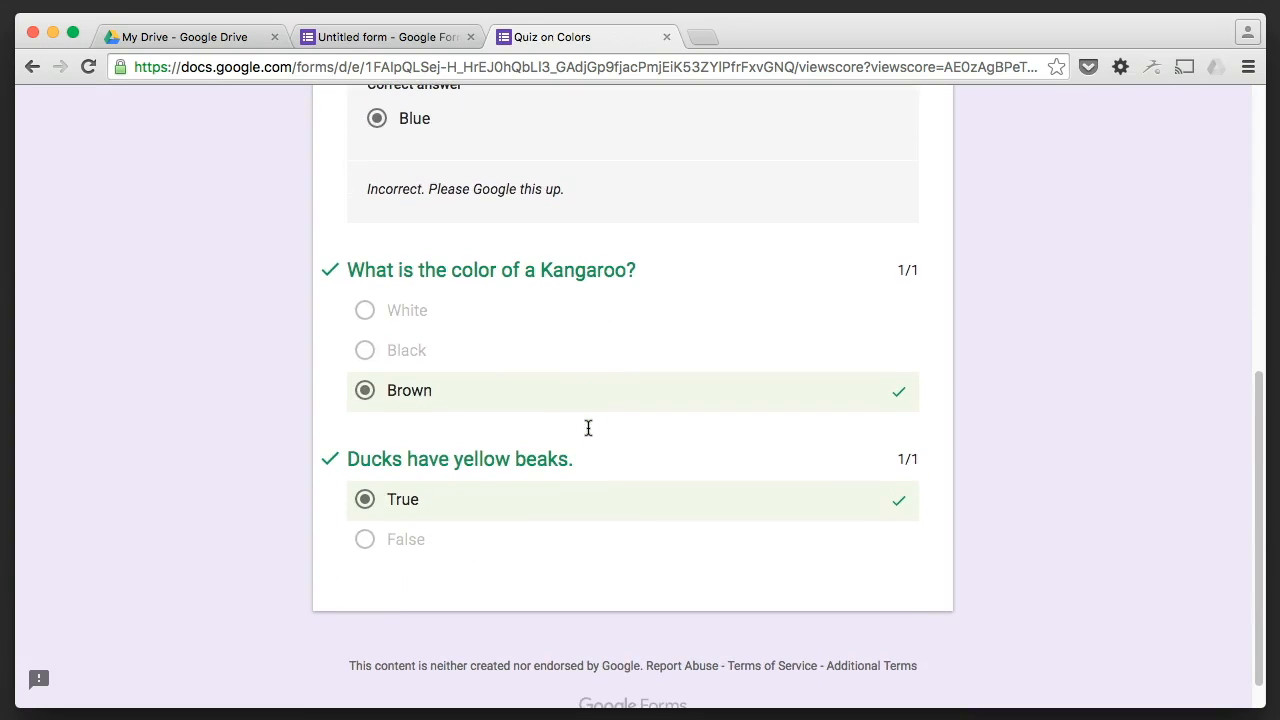
scroll(588, 428, up, 10)
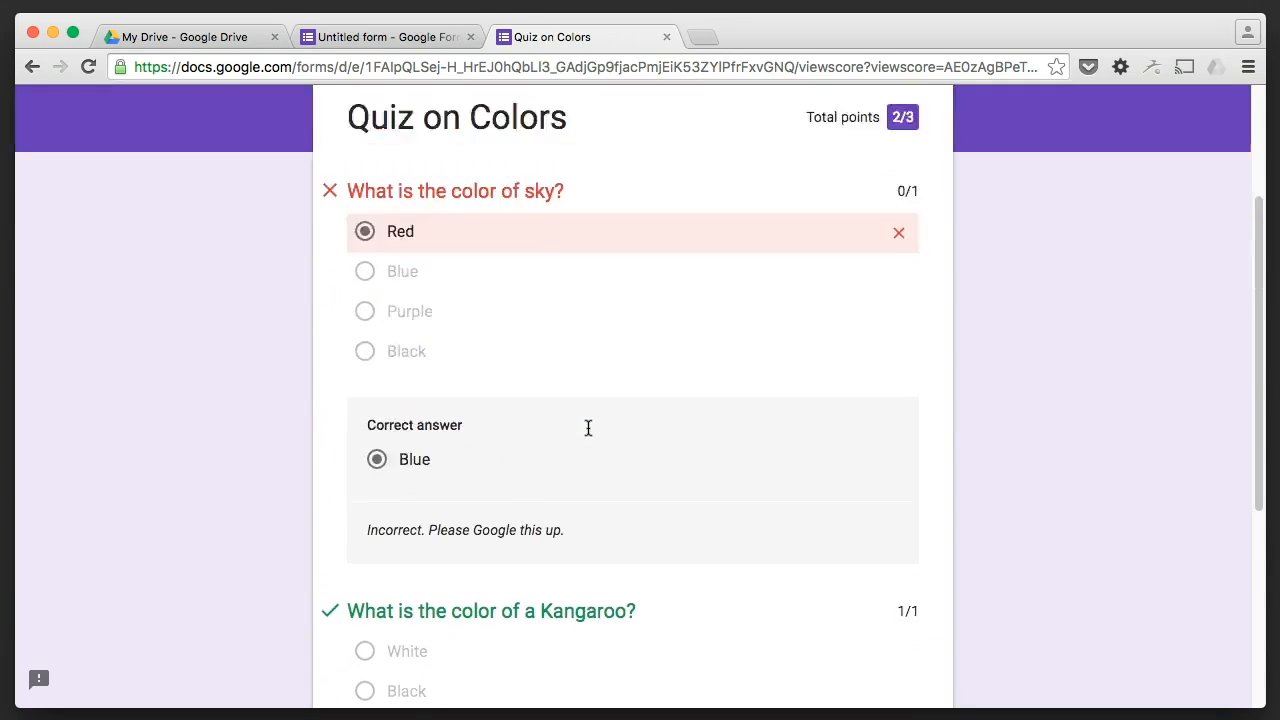
Return to the form editor and review the answer feedback of the sky question.
click(388, 37)
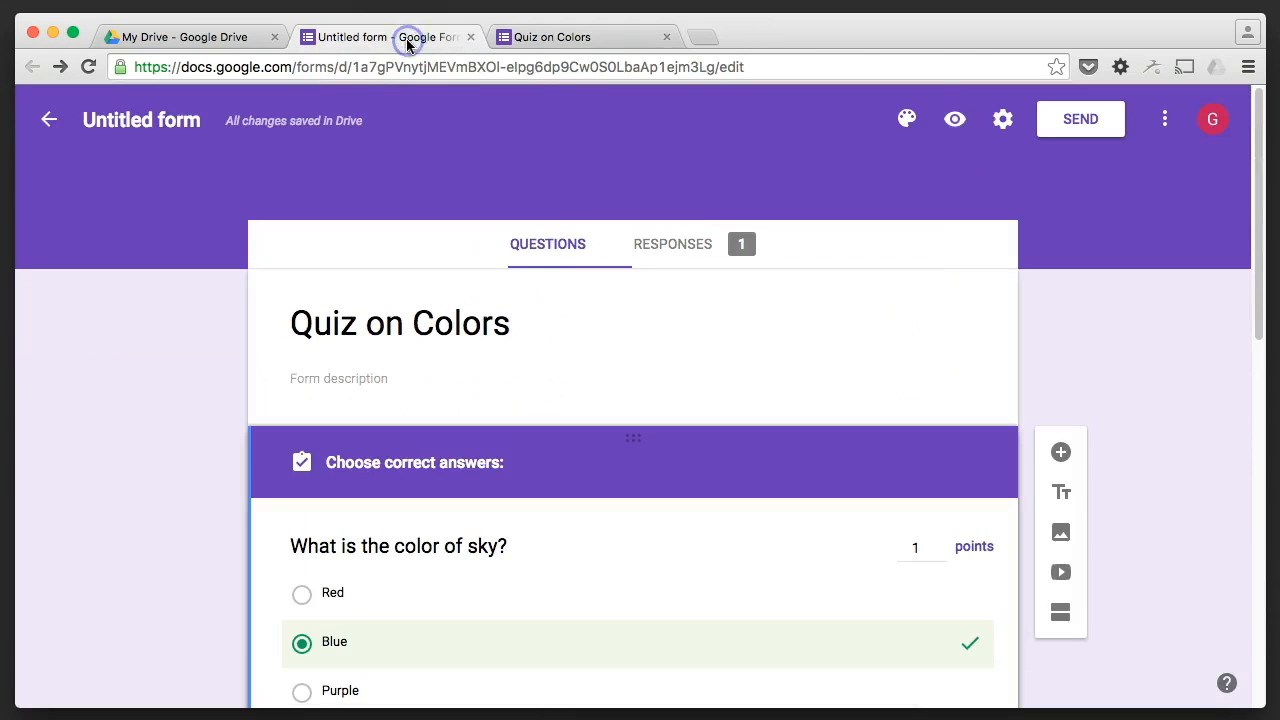
scroll(302, 374, down, 10)
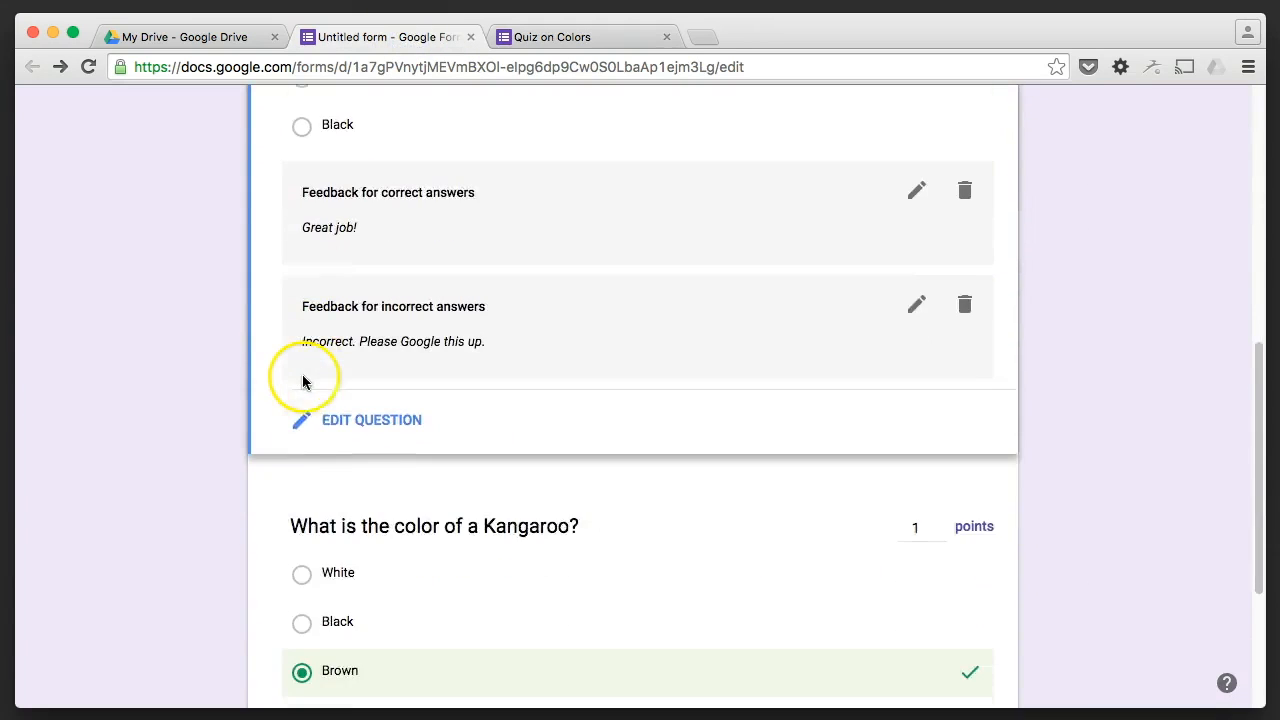
scroll(302, 374, up, 10)
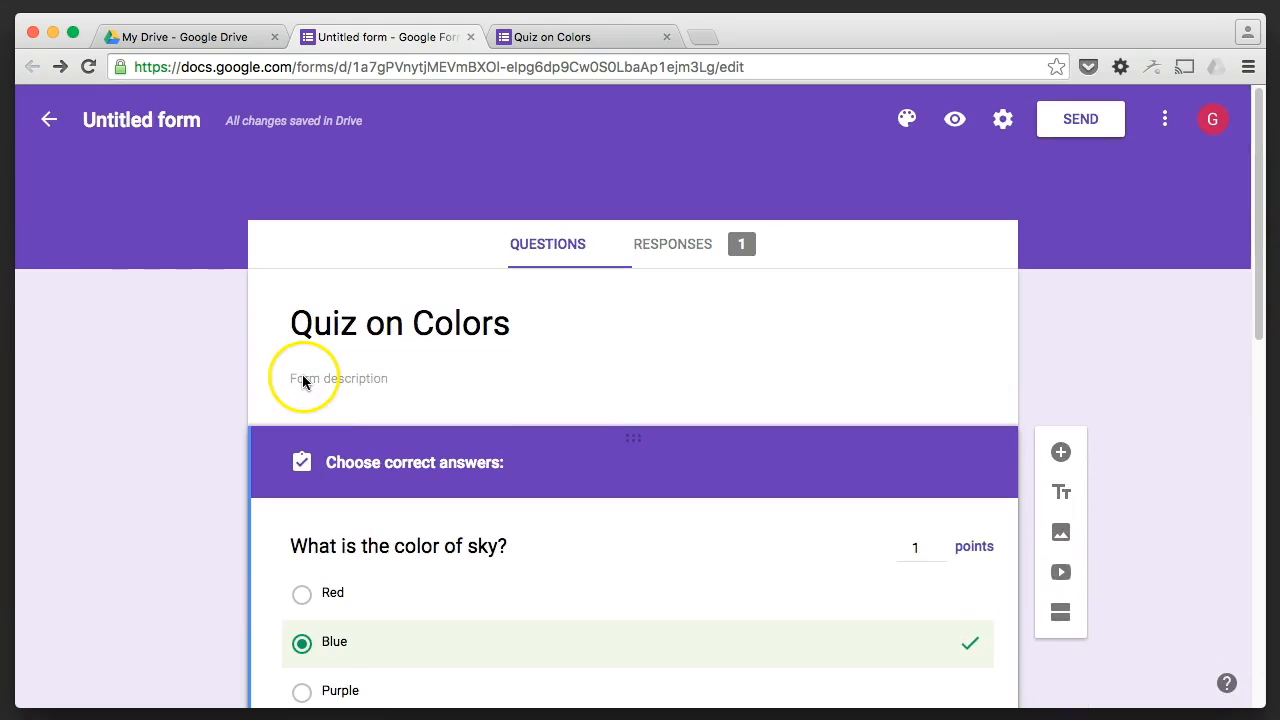